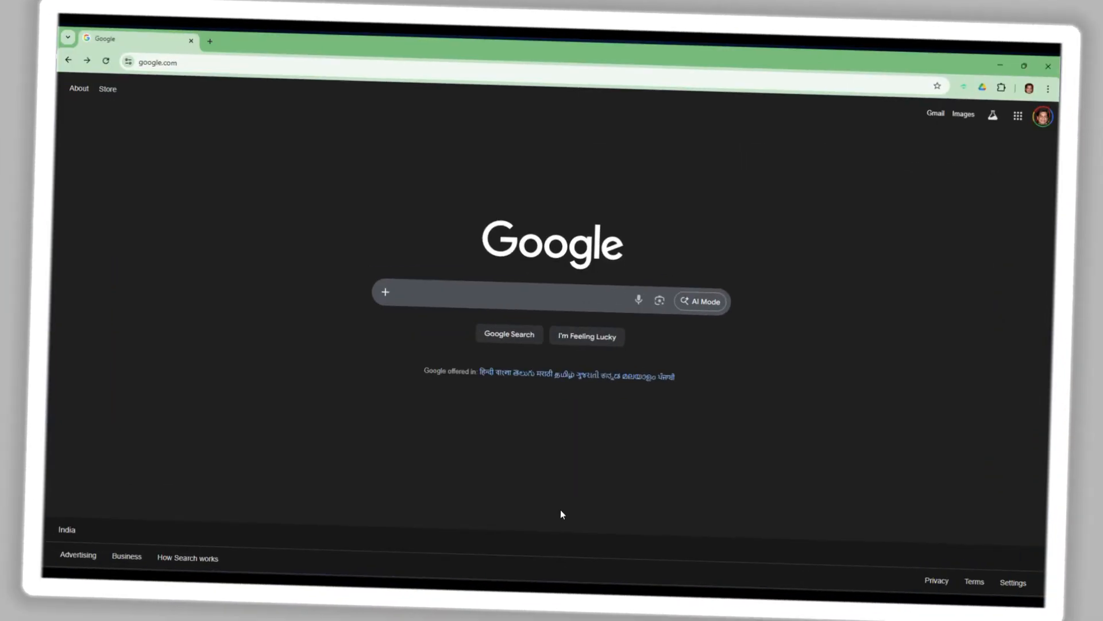
Search Google for virtualbox and download the Windows hosts installer from virtualbox.org
{"action": "left_click", "coordinate": [421, 293]}
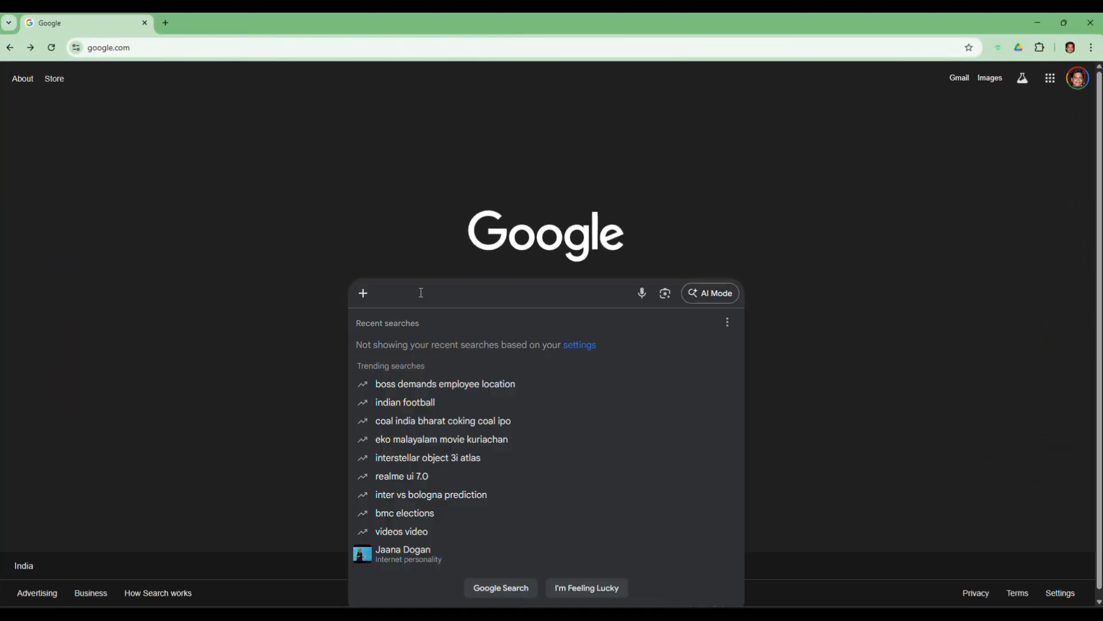
{"action": "type", "text": "virtual"}
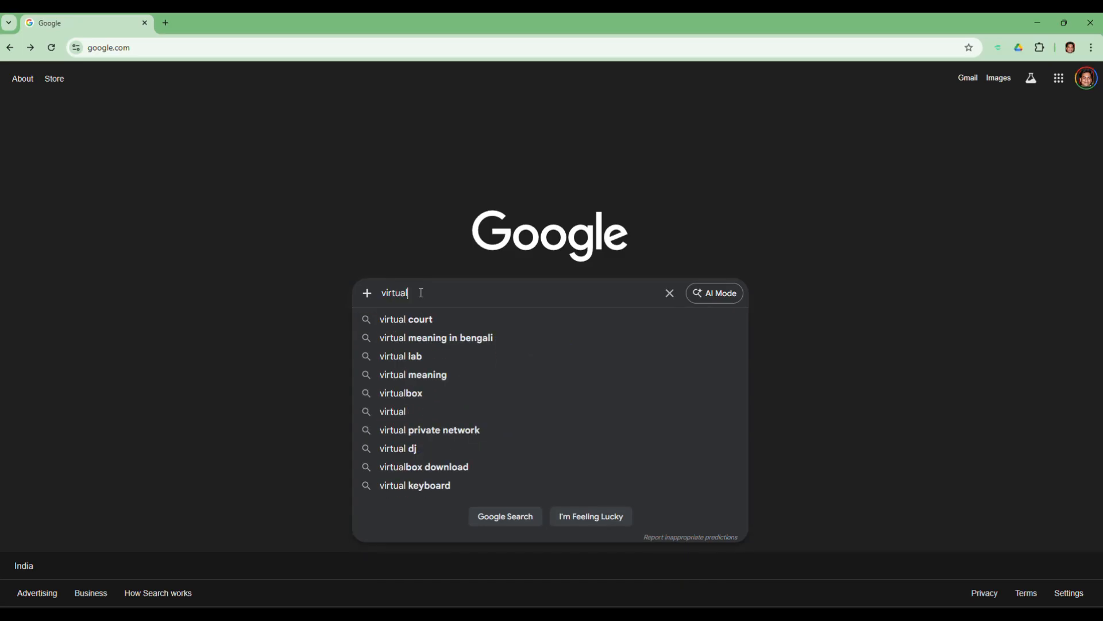
{"action": "type", "text": "box"}
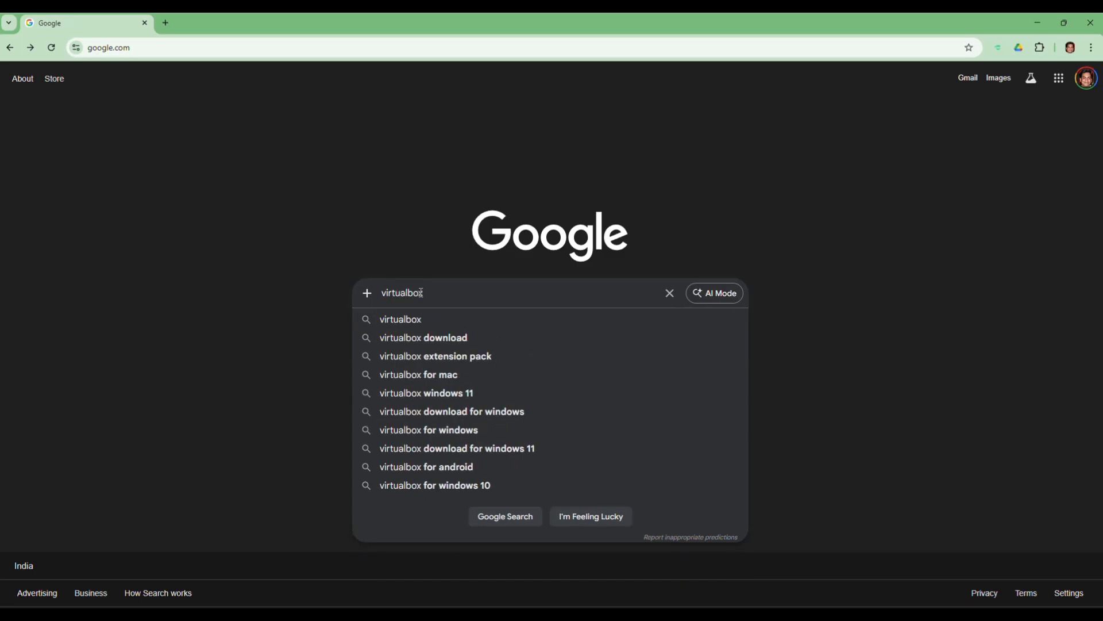
{"action": "key", "text": "Return"}
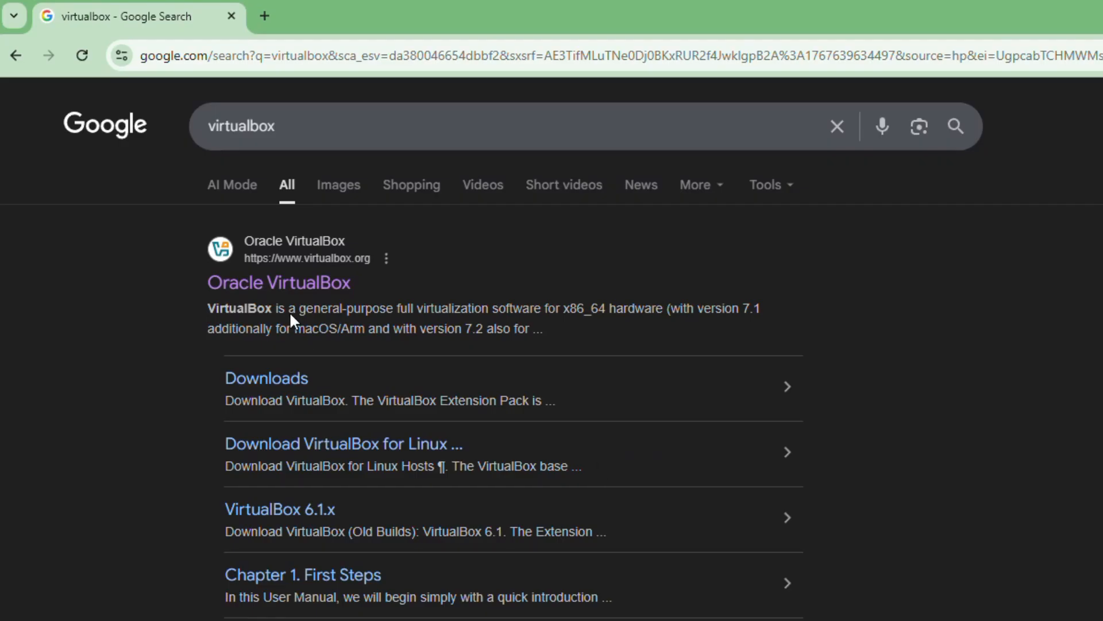
{"action": "left_click", "coordinate": [328, 286]}
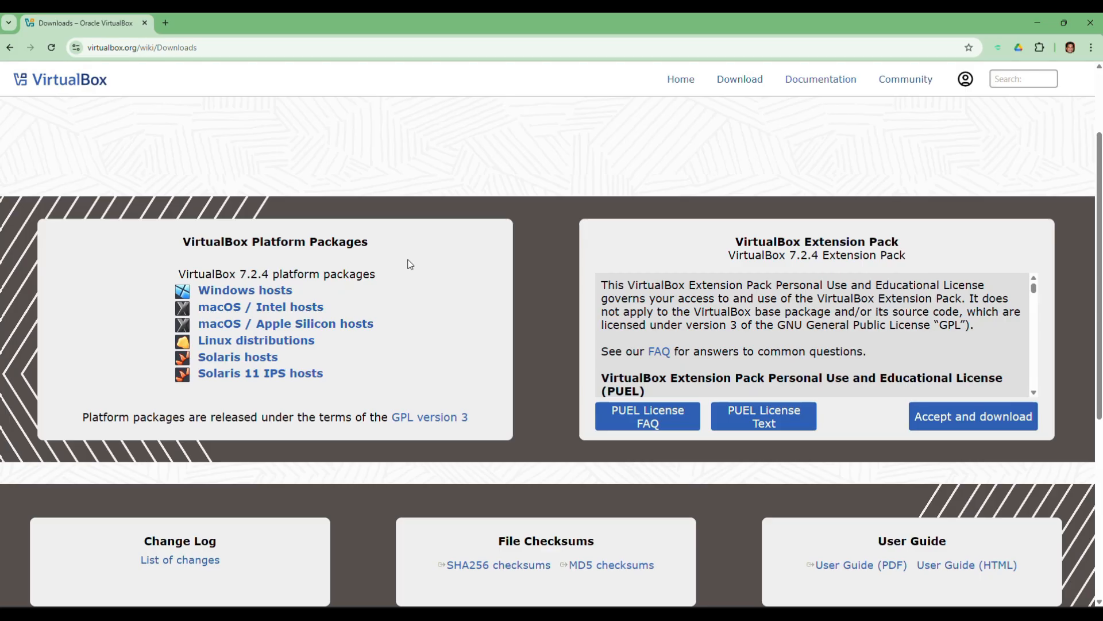
{"action": "left_click", "coordinate": [245, 290]}
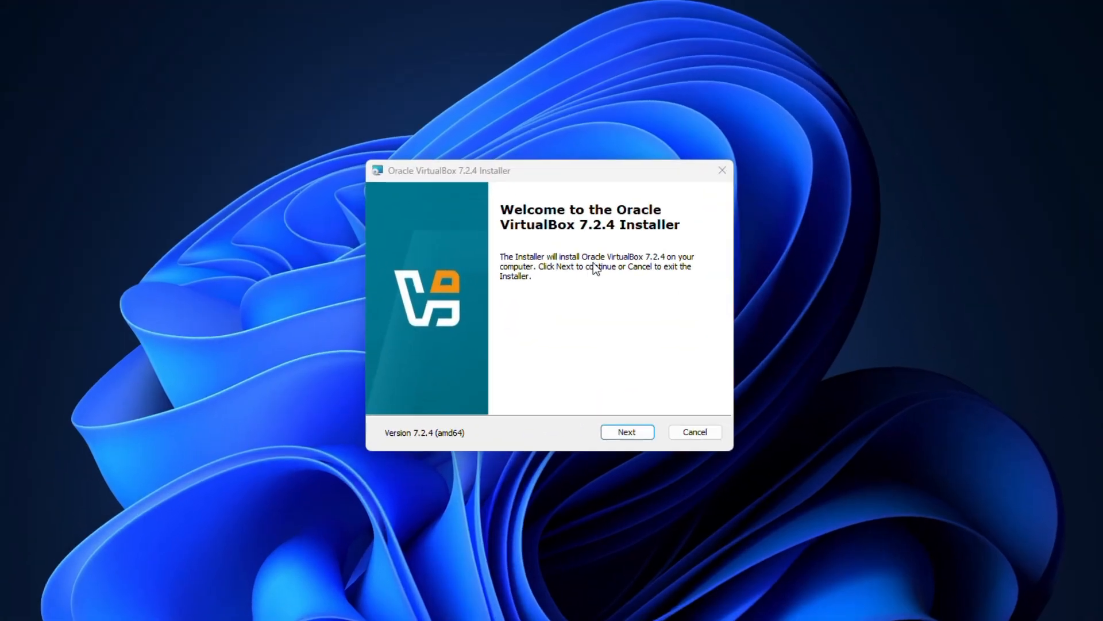
Install VirtualBox 7.2.4 with default features, accepting the licence, network and Python dependency warnings
{"action": "left_click", "coordinate": [627, 431]}
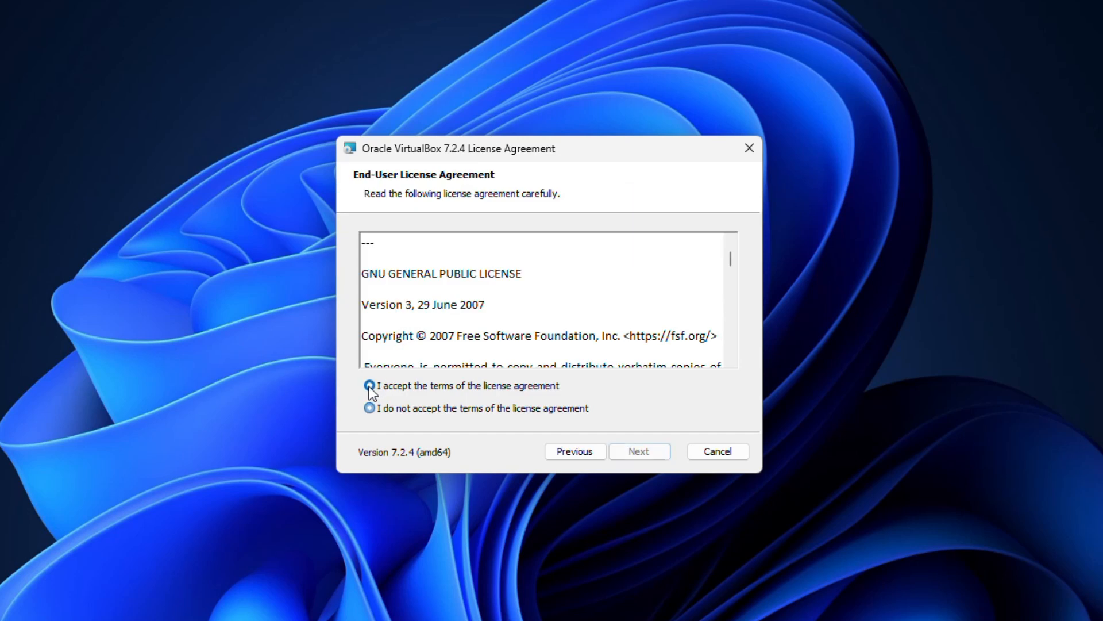
{"action": "left_click", "coordinate": [369, 386]}
{"action": "key", "text": "Return"}
{"action": "left_click", "coordinate": [639, 451]}
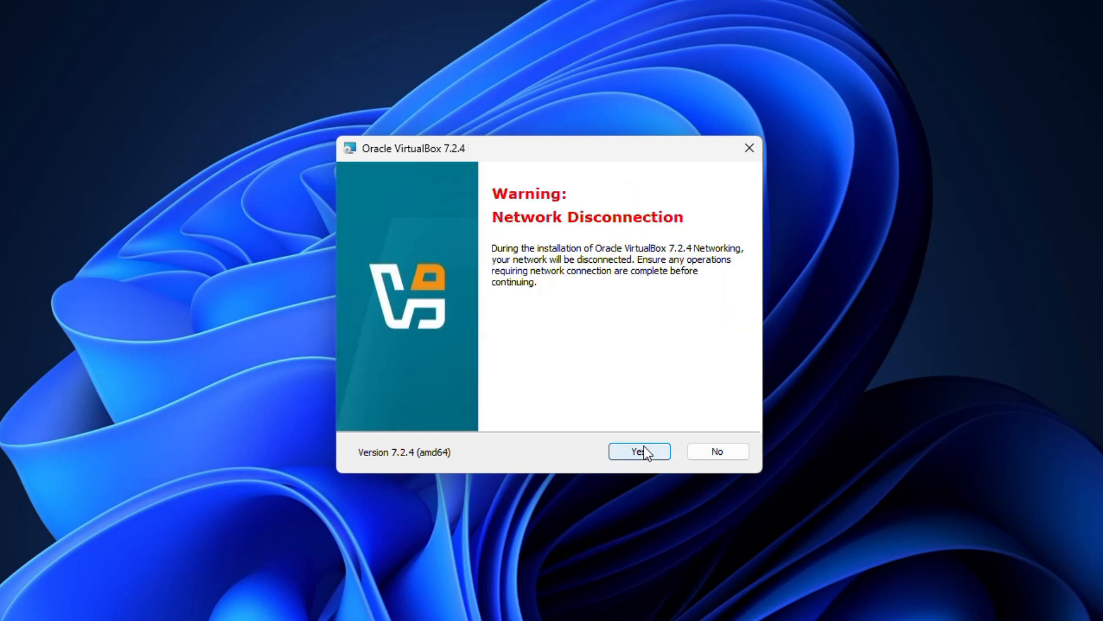
{"action": "left_click", "coordinate": [638, 451]}
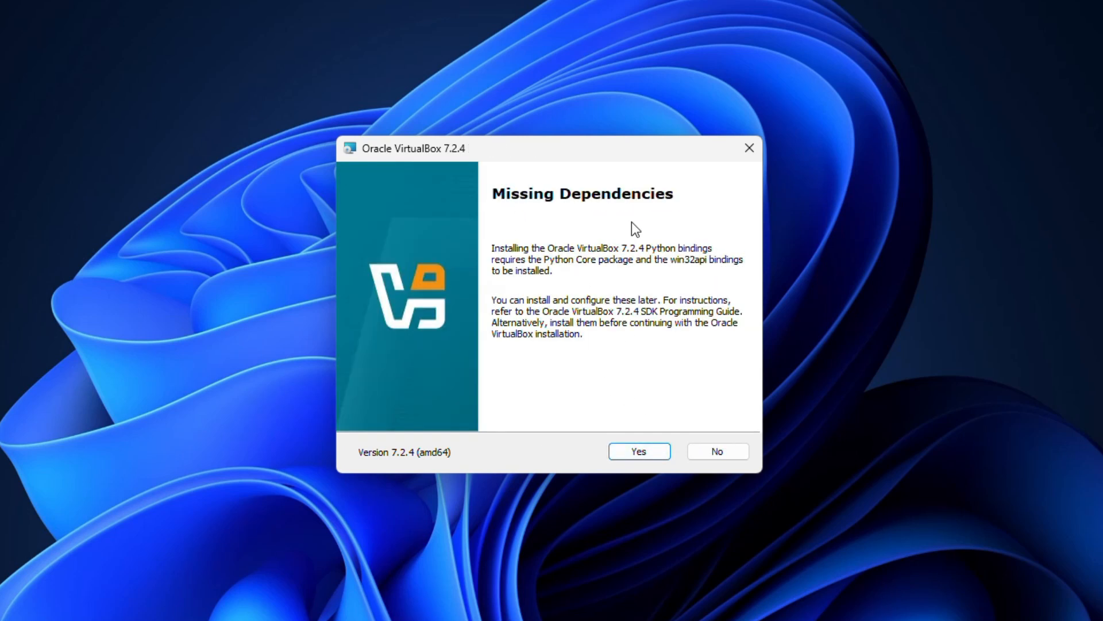
{"action": "left_click", "coordinate": [642, 451]}
{"action": "left_click", "coordinate": [657, 449]}
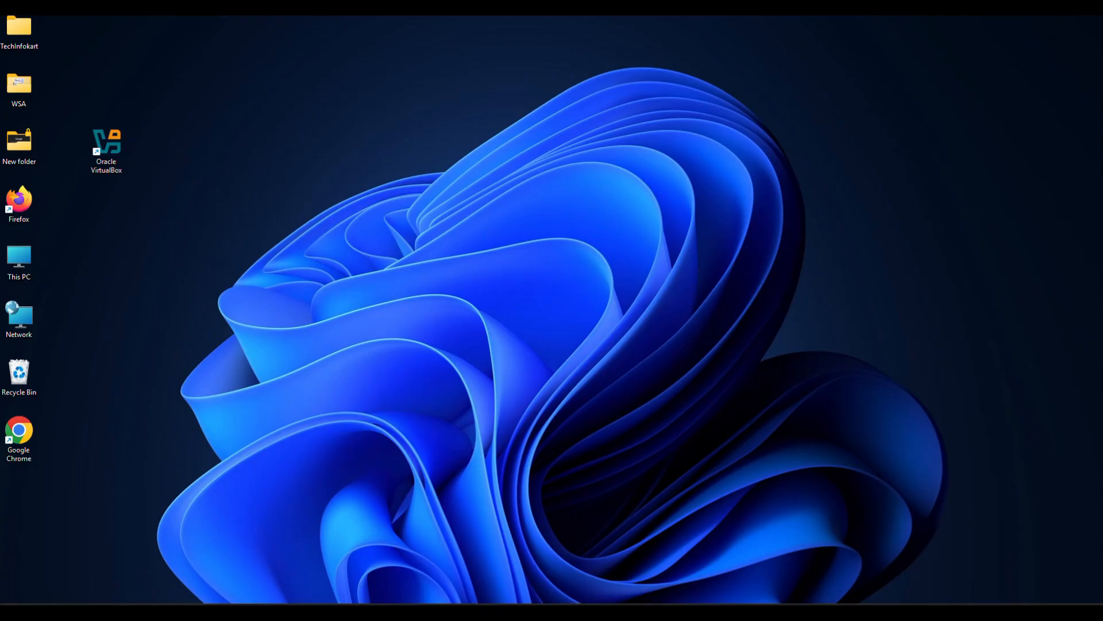
Search Google for 'ubuntu download' in Chrome
{"action": "left_click", "coordinate": [647, 607]}
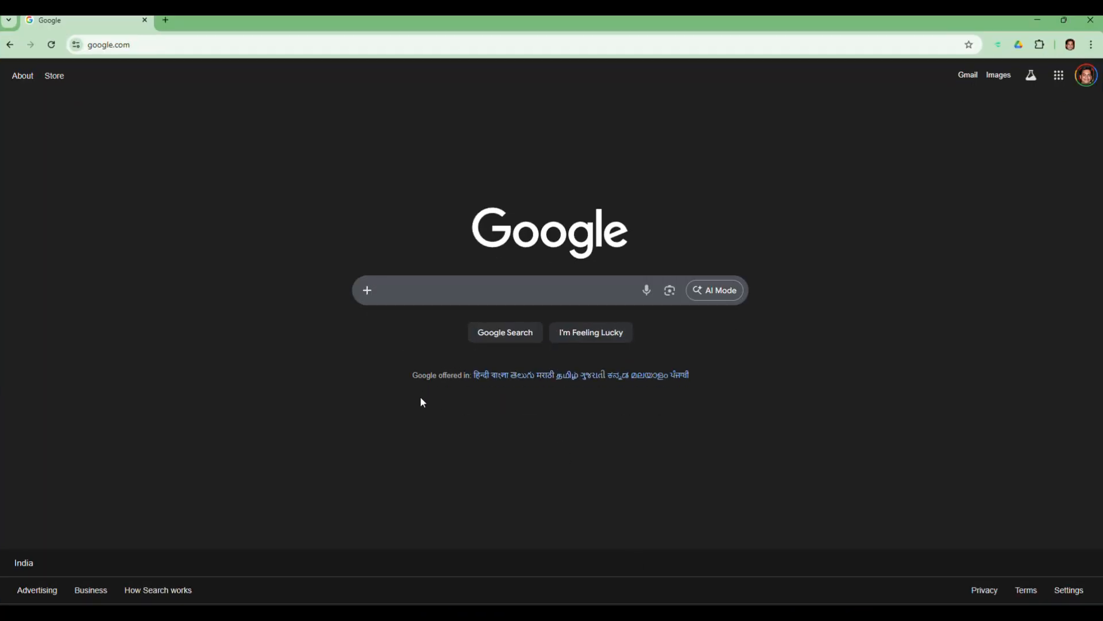
{"action": "type", "text": "ubuntu"}
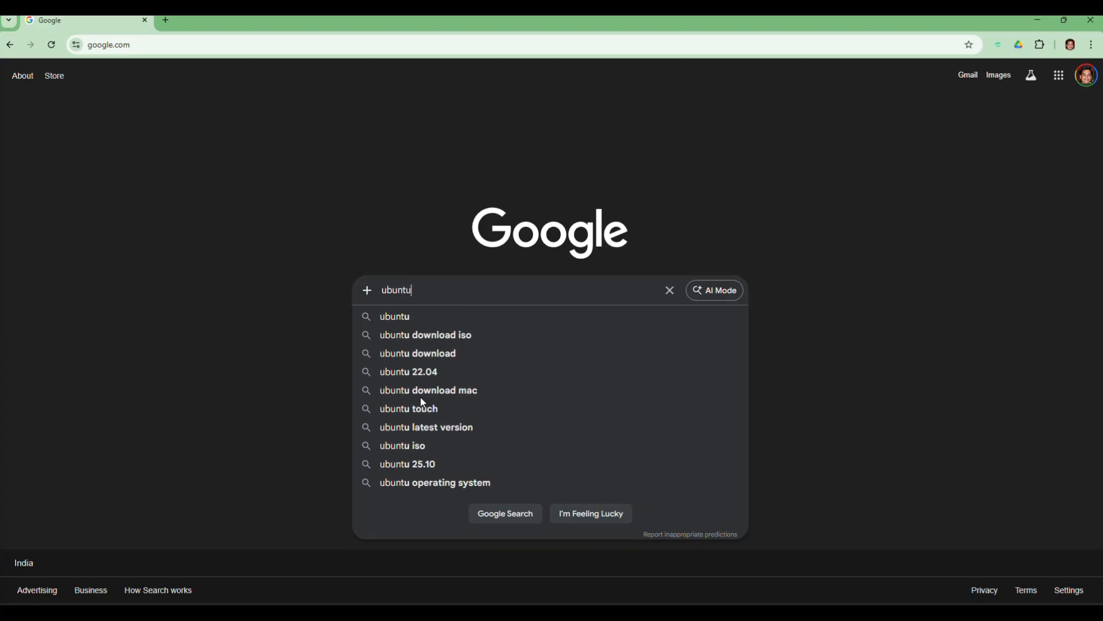
{"action": "type", "text": " down"}
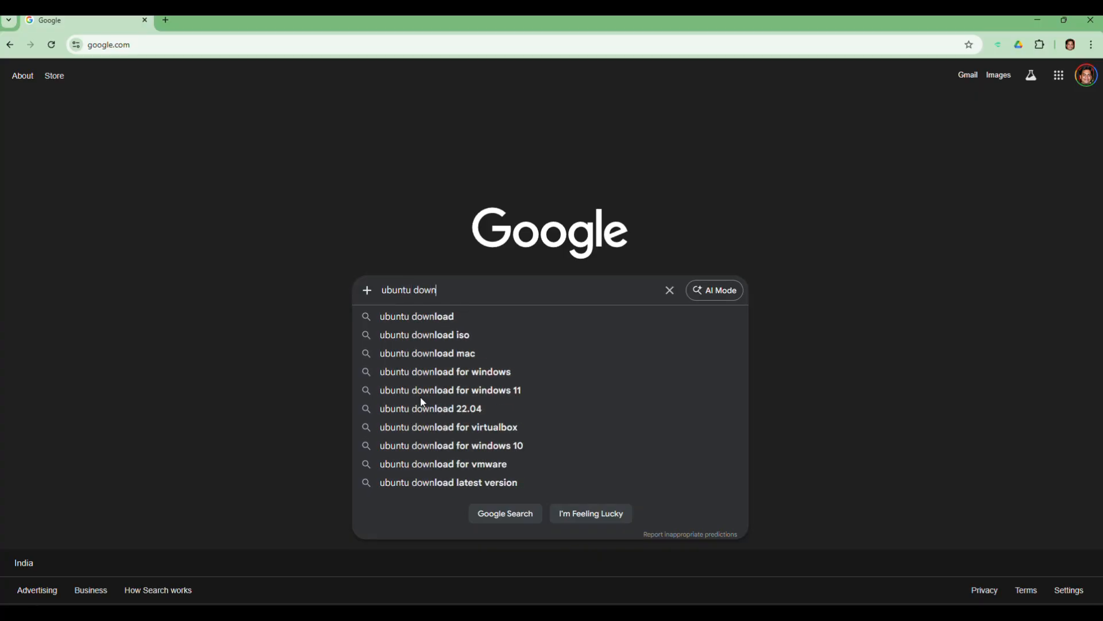
{"action": "type", "text": "load"}
{"action": "key", "text": "Return"}
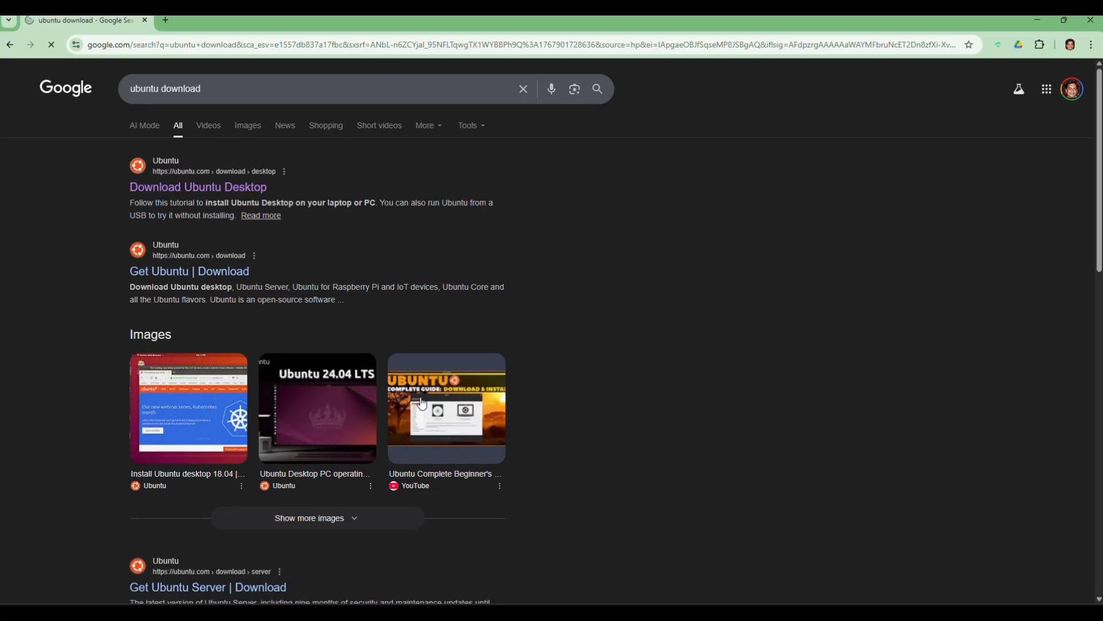
Open the Download Ubuntu Desktop page and compare the 24.04.3 LTS and 25.10 releases
{"action": "left_click", "coordinate": [210, 189]}
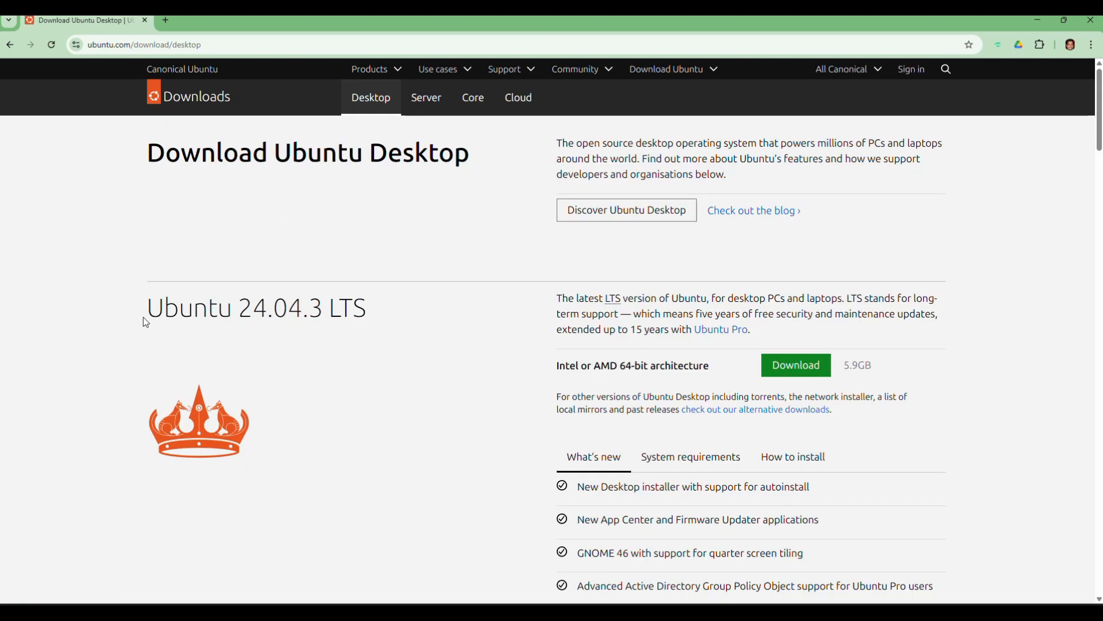
{"action": "left_click_drag", "start_coordinate": [149, 322], "coordinate": [377, 322]}
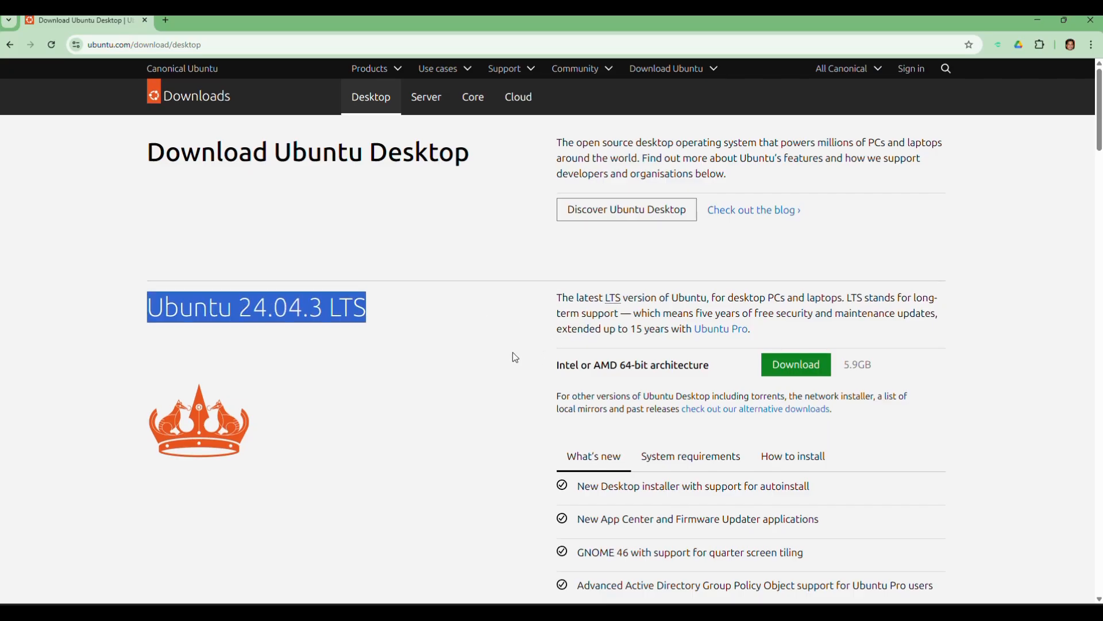
{"action": "scroll", "coordinate": [516, 357], "scroll_direction": "down", "scroll_amount": 7}
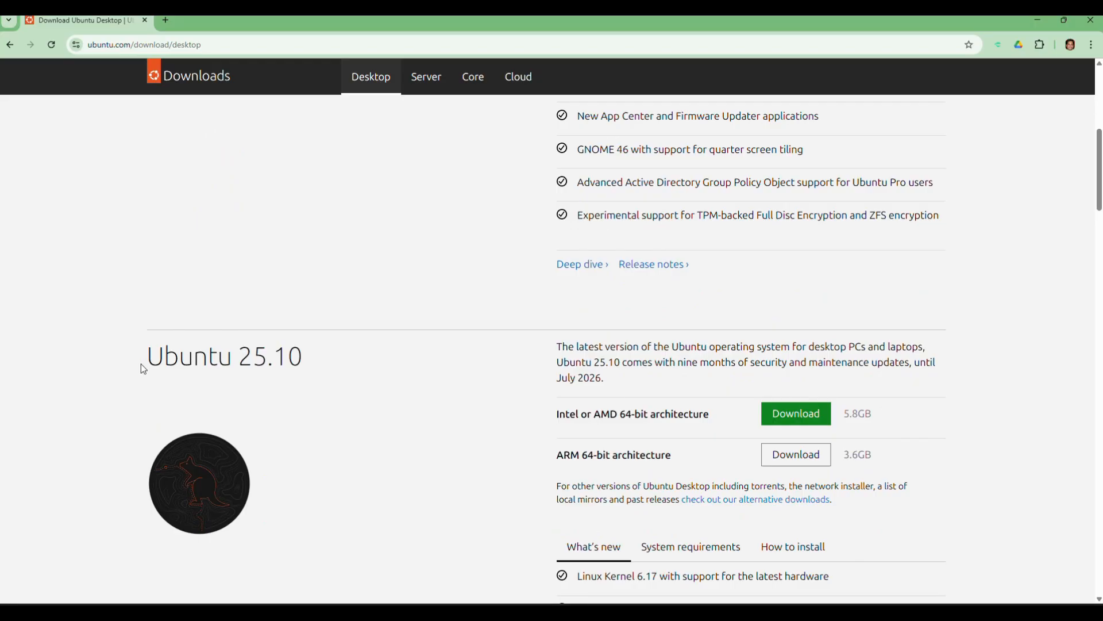
{"action": "left_click_drag", "start_coordinate": [147, 365], "coordinate": [313, 377]}
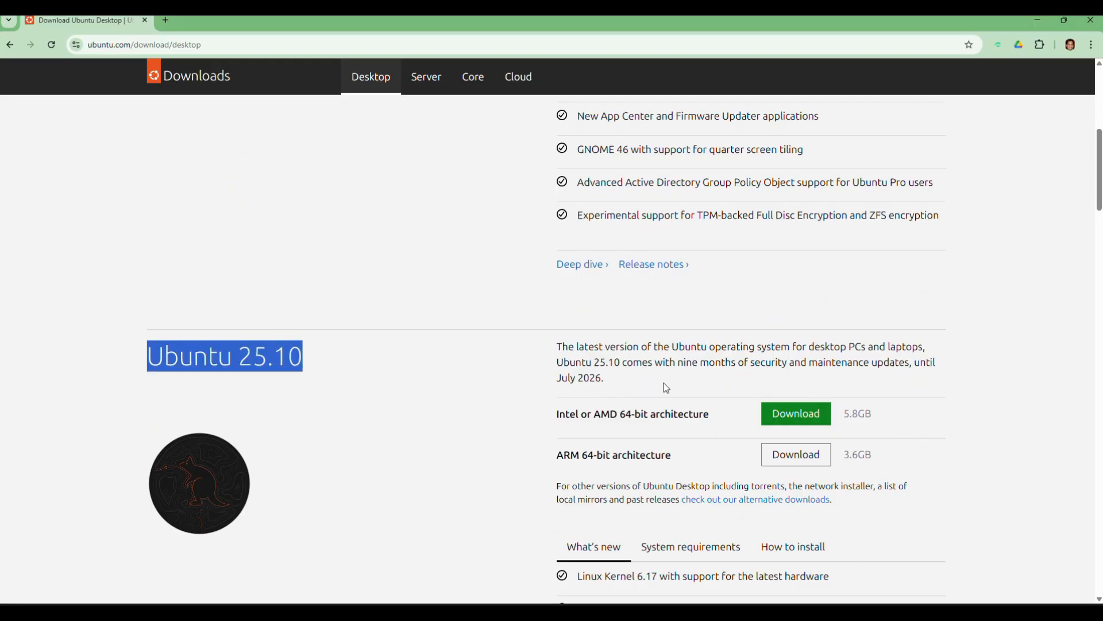
{"action": "scroll", "coordinate": [642, 392], "scroll_direction": "down", "scroll_amount": 1}
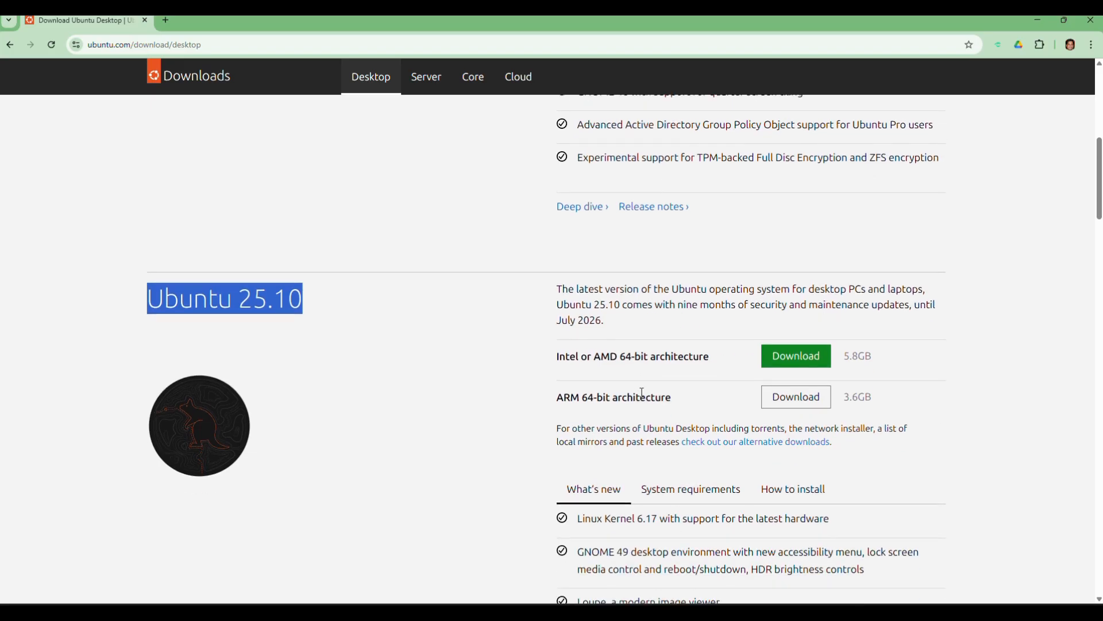
{"action": "scroll", "coordinate": [592, 384], "scroll_direction": "up", "scroll_amount": 4}
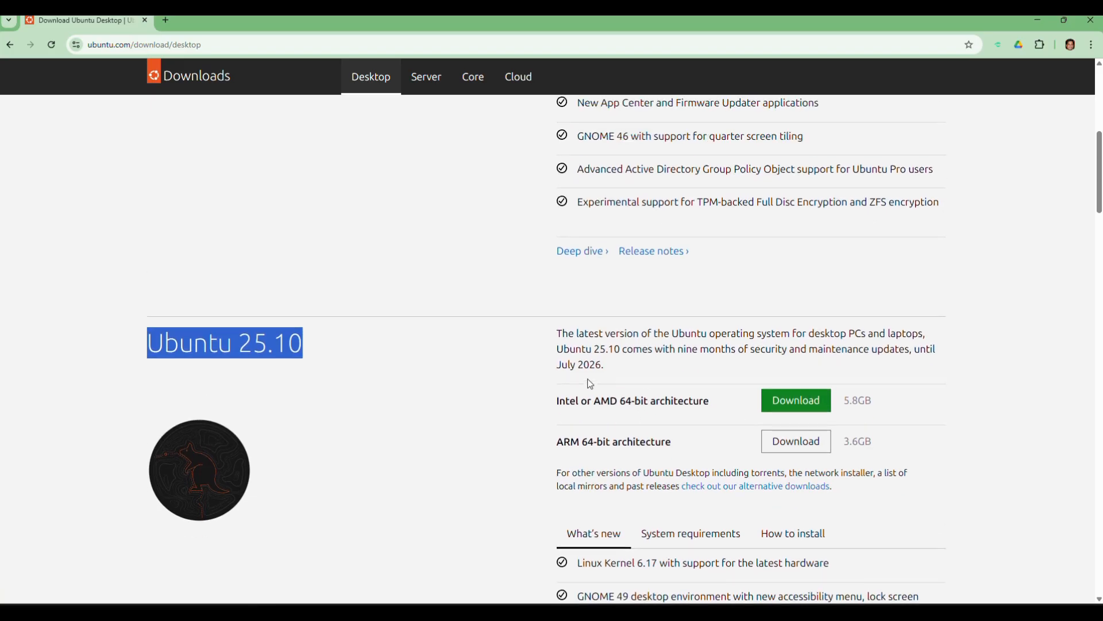
{"action": "scroll", "coordinate": [590, 383], "scroll_direction": "up", "scroll_amount": 1}
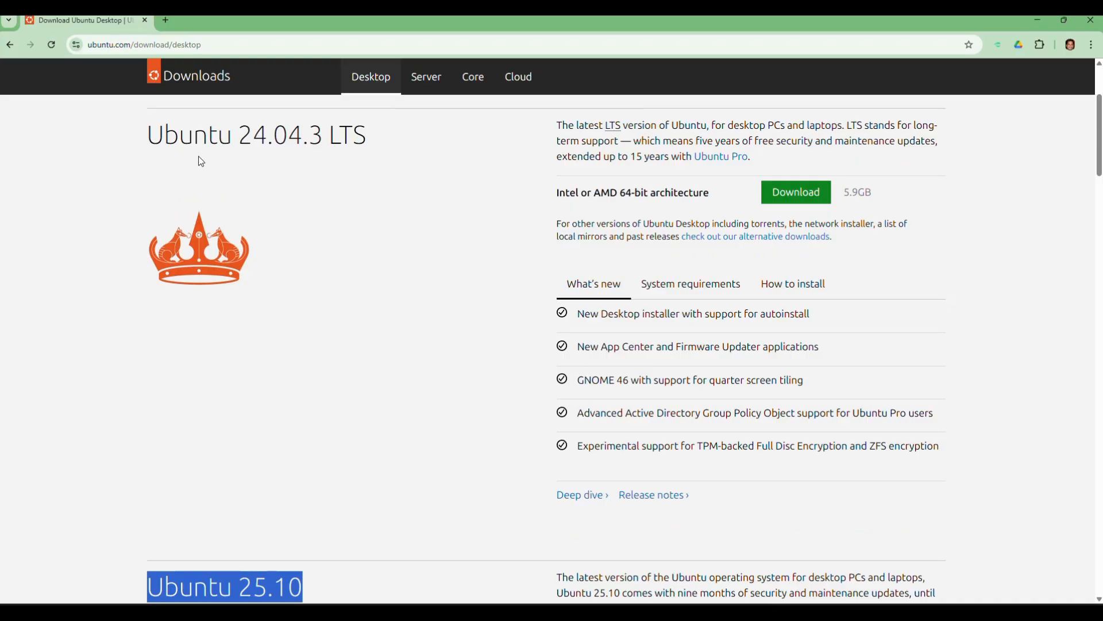
{"action": "left_click", "coordinate": [459, 205]}
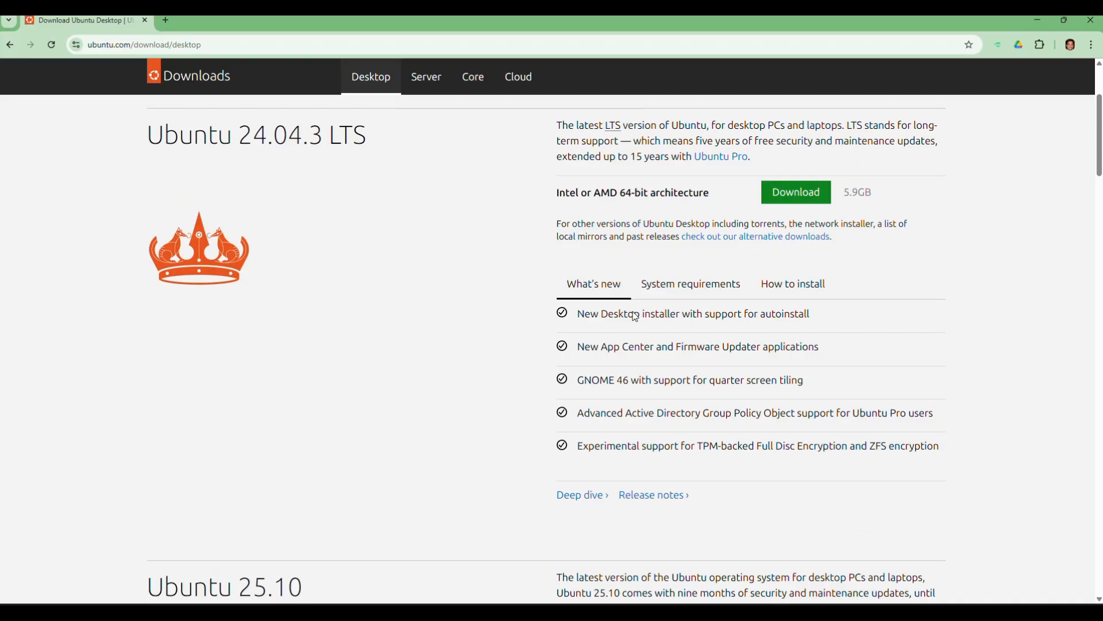
Download the 5.9 GB Ubuntu 24.04.3 LTS image for 64-bit PCs and open its folder
{"action": "scroll", "coordinate": [638, 325], "scroll_direction": "down", "scroll_amount": 4}
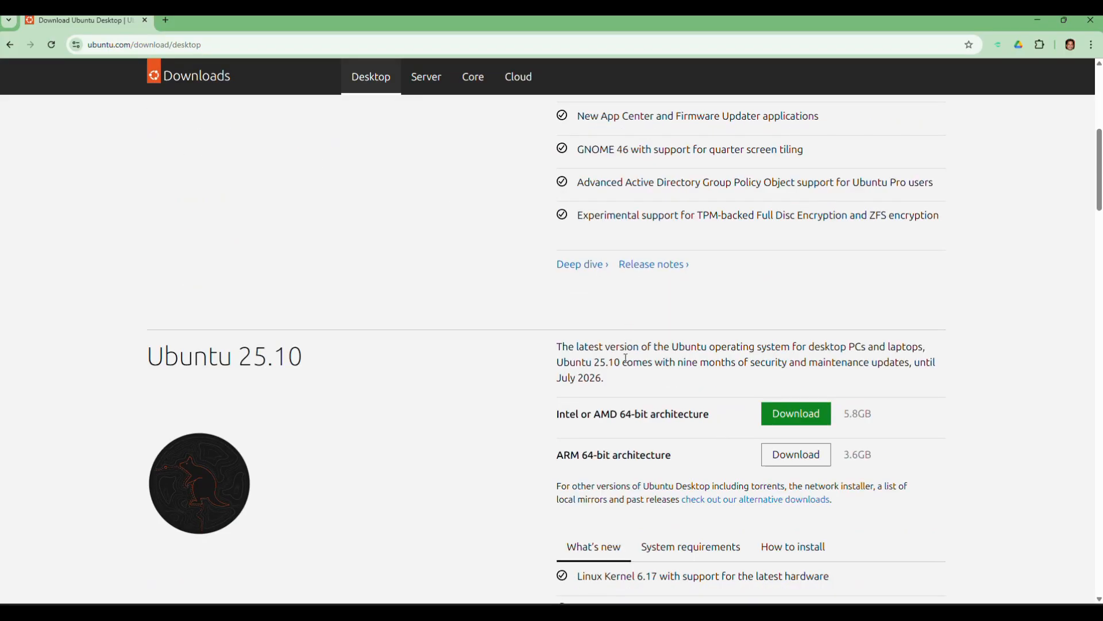
{"action": "scroll", "coordinate": [624, 336], "scroll_direction": "up", "scroll_amount": 4}
{"action": "scroll", "coordinate": [618, 340], "scroll_direction": "up", "scroll_amount": 2}
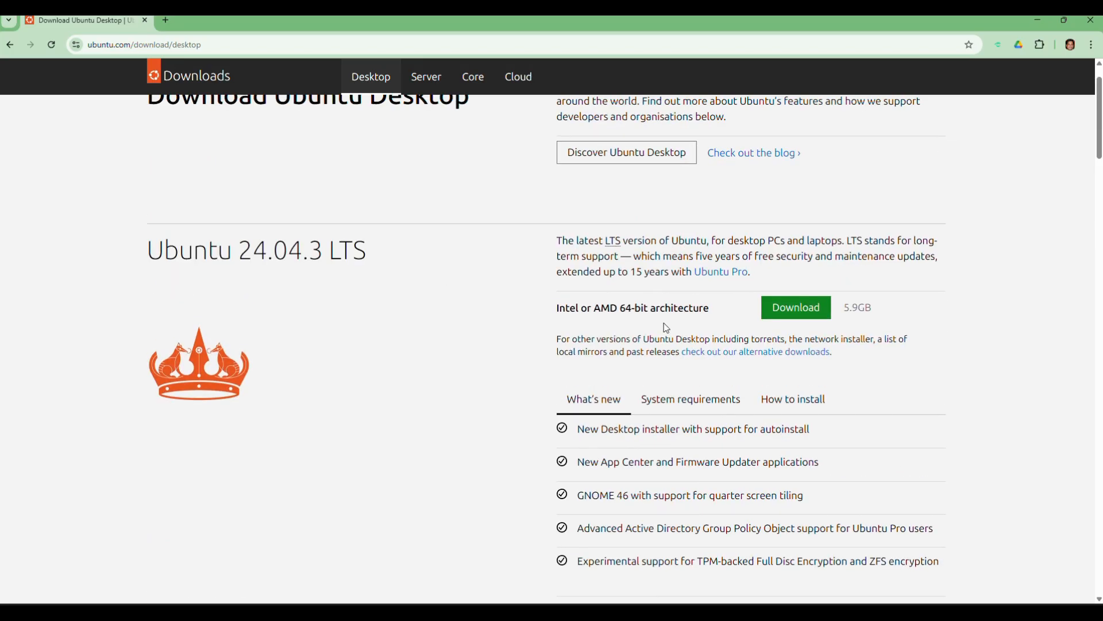
{"action": "scroll", "coordinate": [648, 333], "scroll_direction": "down", "scroll_amount": 1}
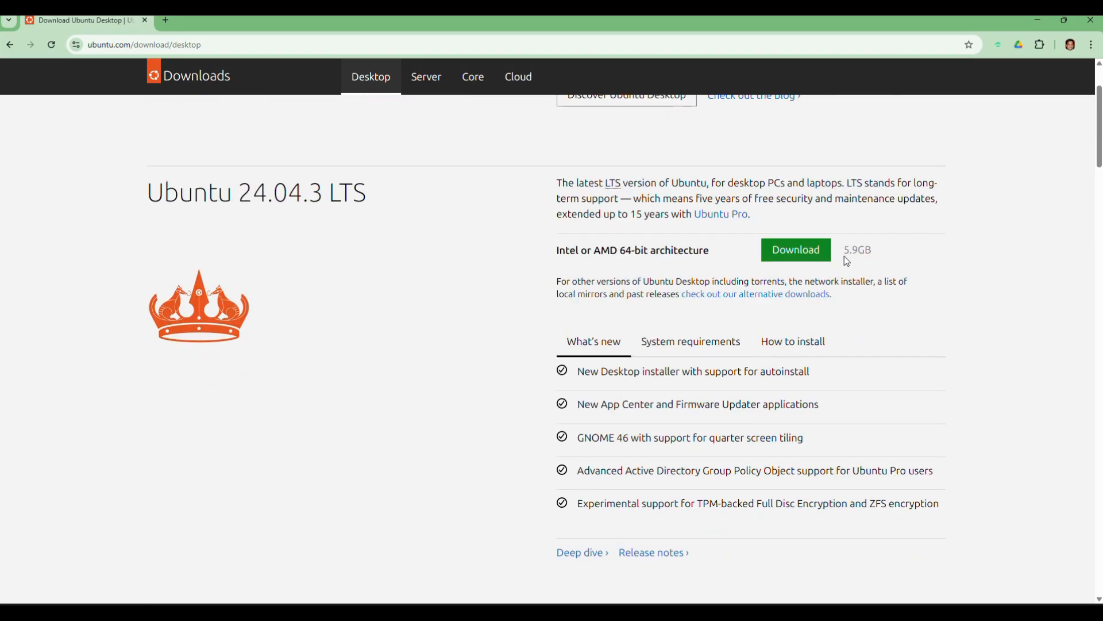
{"action": "left_click_drag", "start_coordinate": [844, 256], "coordinate": [871, 254]}
{"action": "left_click", "coordinate": [888, 257]}
{"action": "left_click", "coordinate": [795, 257]}
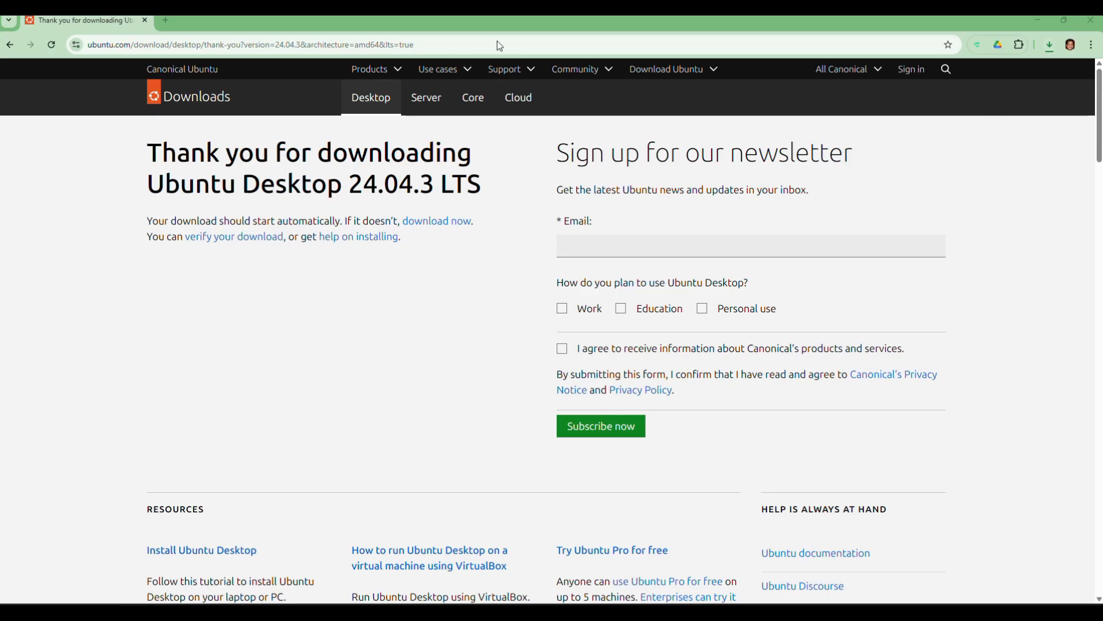
{"action": "left_click", "coordinate": [1019, 71]}
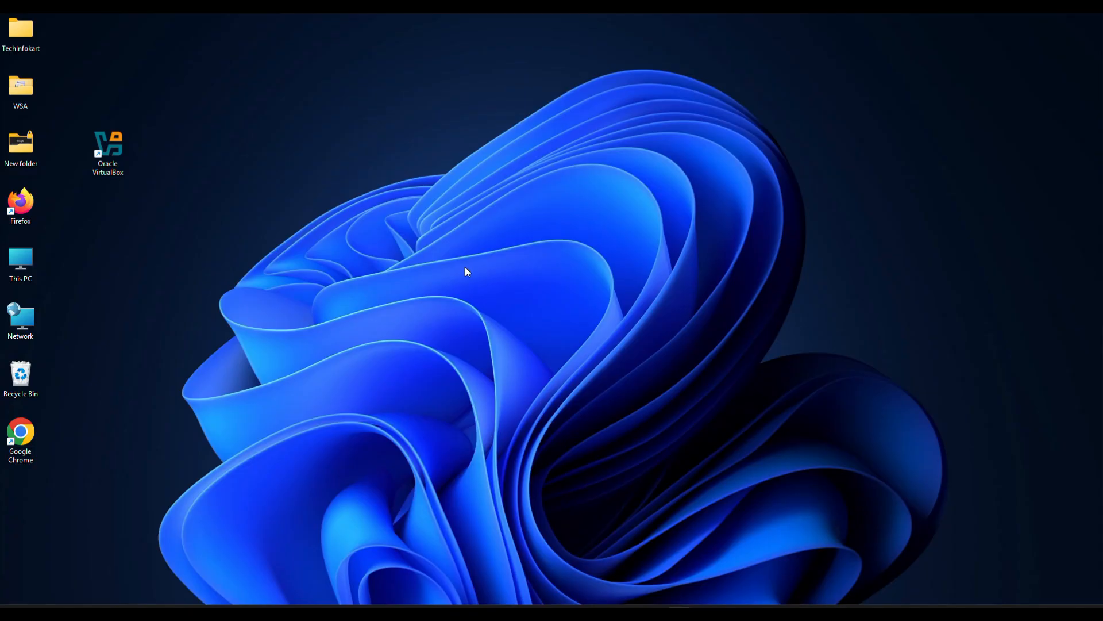
Launch VirtualBox and start a new machine named 'Ubuntu LTS' in the default machine folder
{"action": "double_click", "coordinate": [109, 151]}
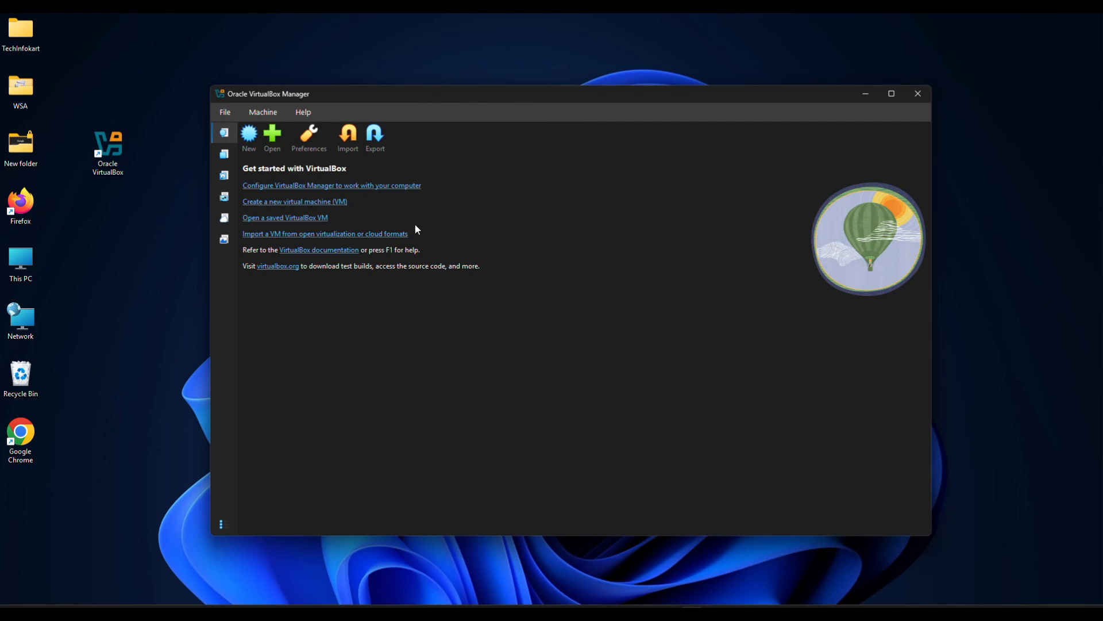
{"action": "left_click", "coordinate": [251, 138]}
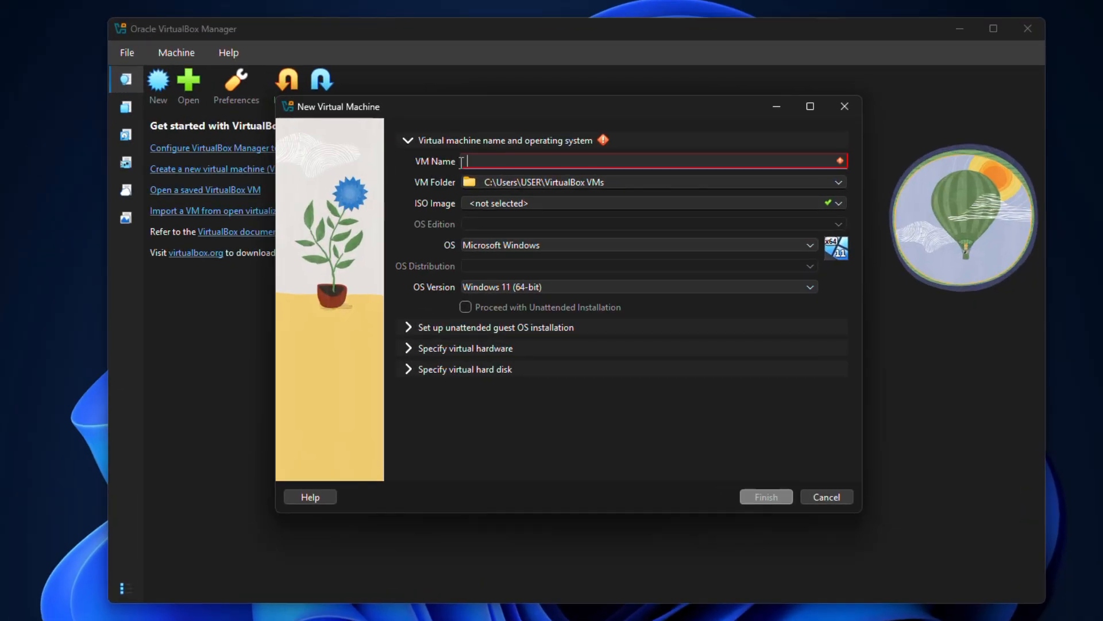
{"action": "type", "text": "U"}
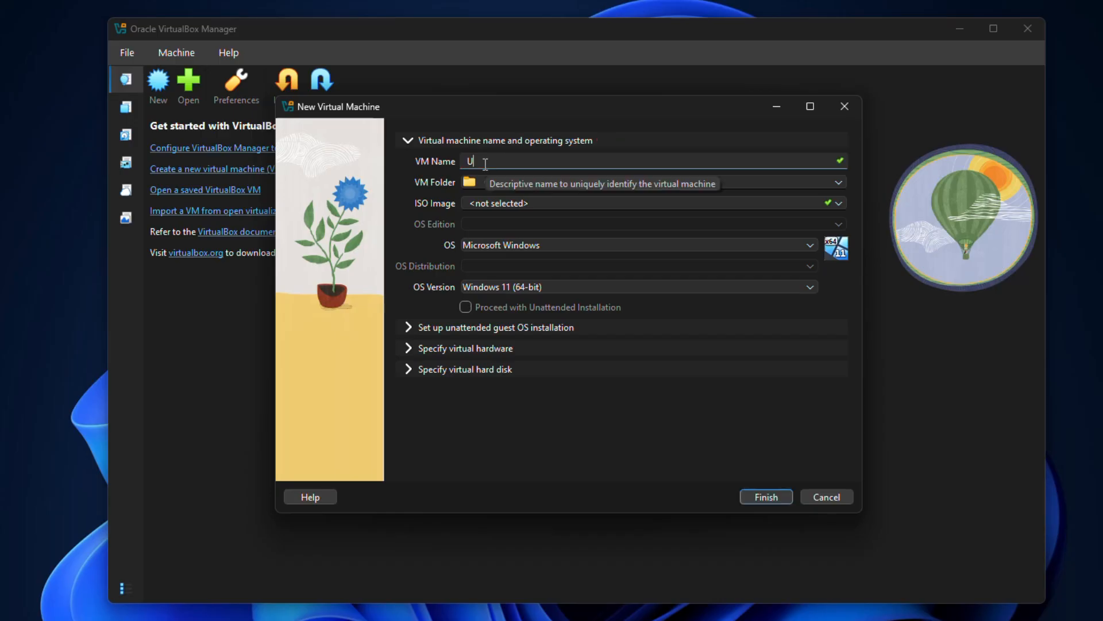
{"action": "type", "text": "bunt"}
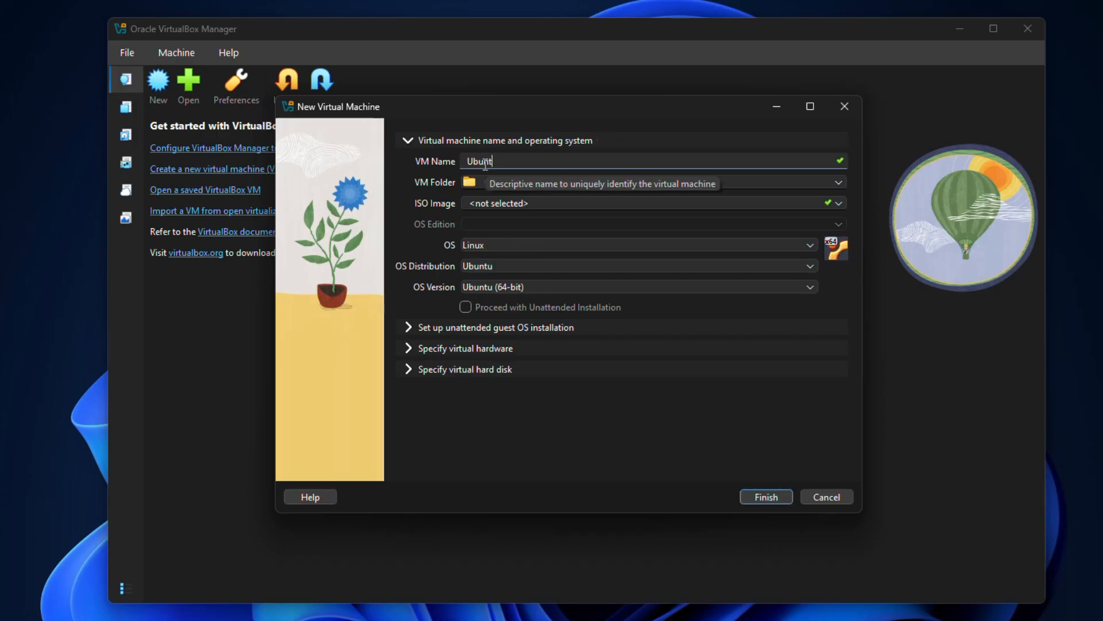
{"action": "type", "text": "u LTS"}
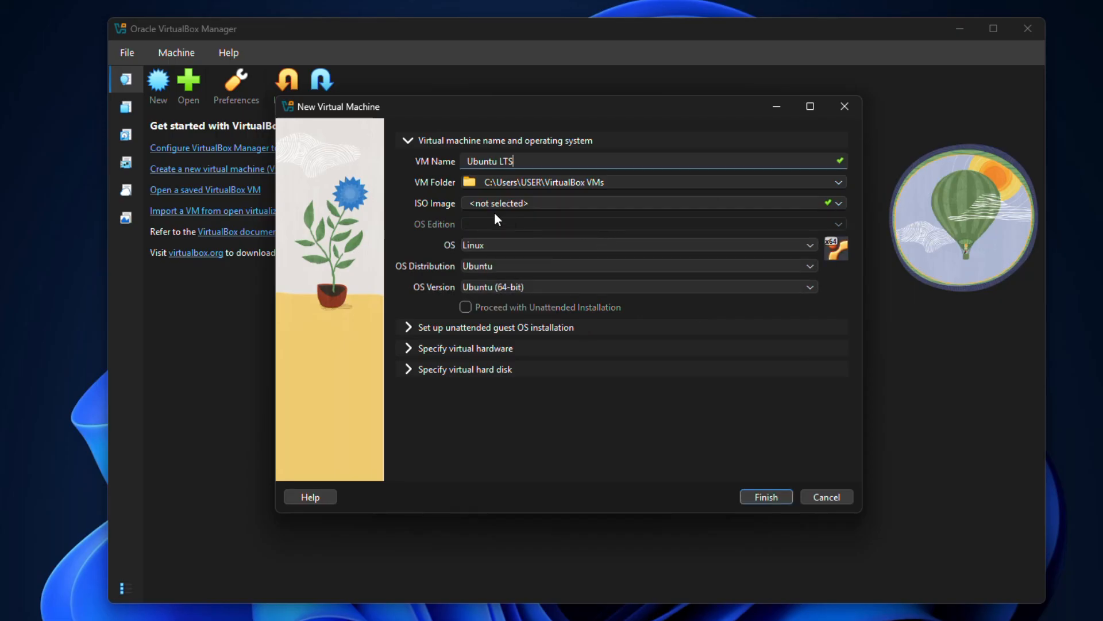
{"action": "left_click", "coordinate": [839, 182]}
{"action": "left_click", "coordinate": [825, 196]}
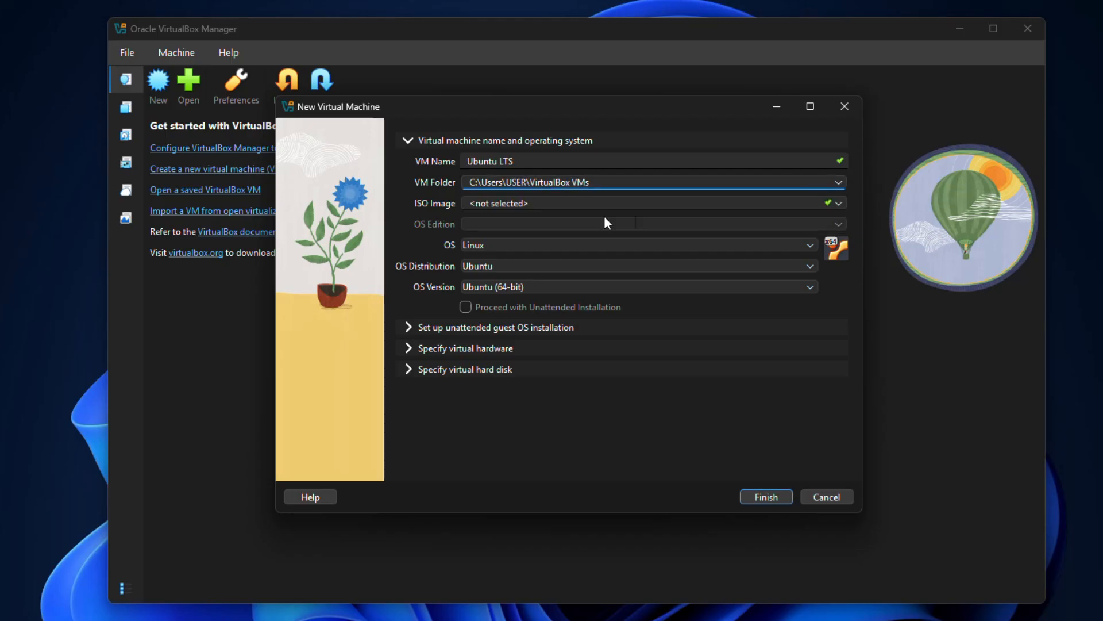
Attach ubuntu-24.04.3-desktop-amd64.iso from Downloads and uncheck Proceed with Unattended Installation
{"action": "left_click", "coordinate": [840, 202]}
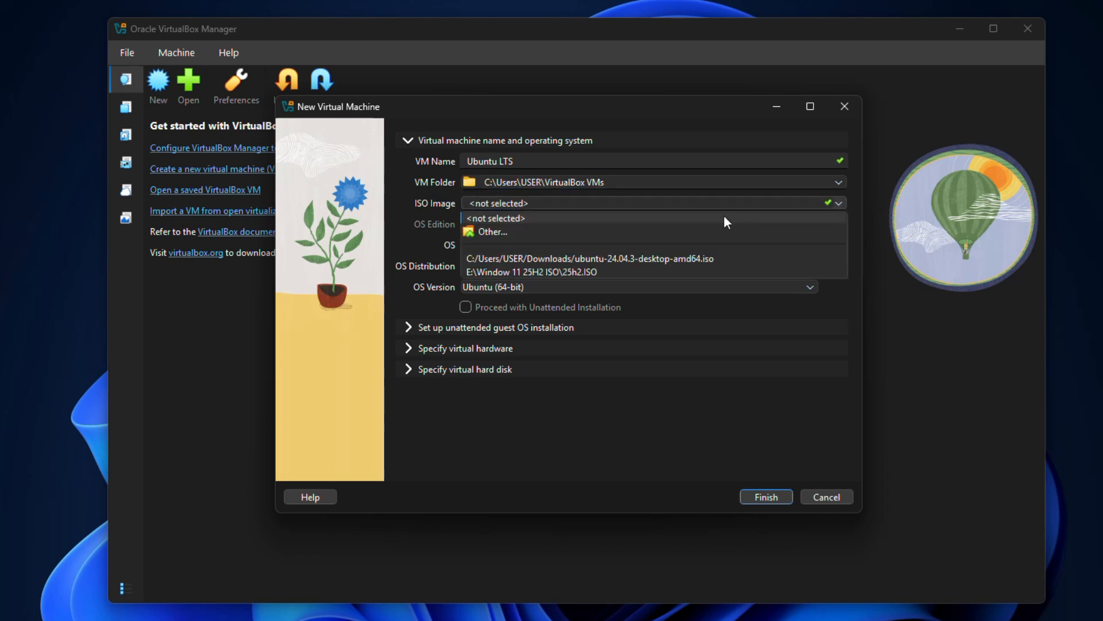
{"action": "left_click", "coordinate": [598, 236]}
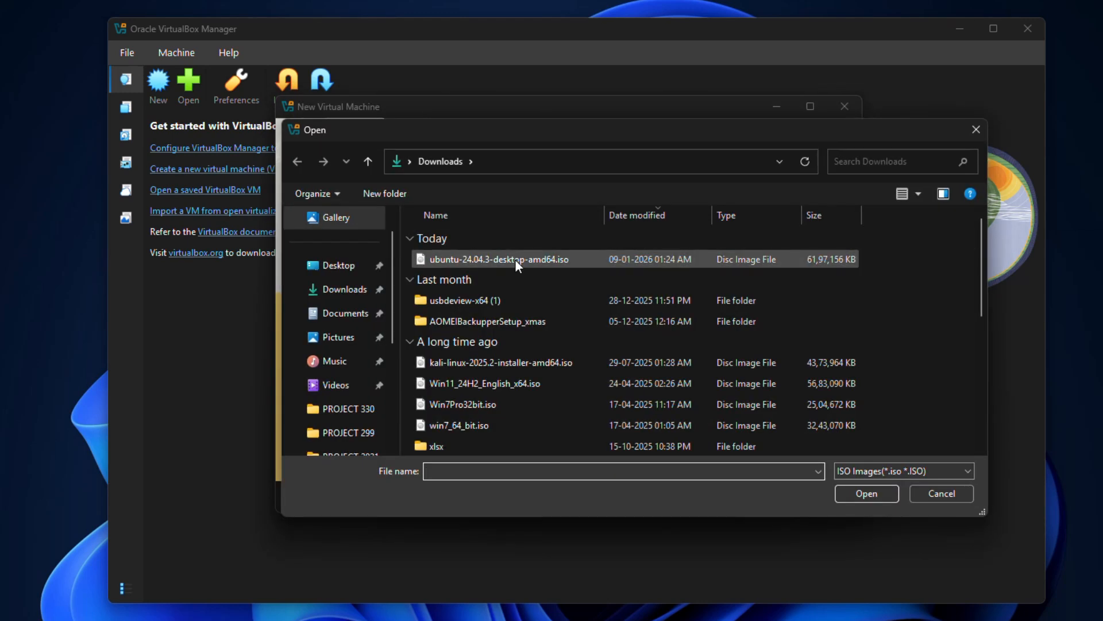
{"action": "left_click", "coordinate": [515, 260]}
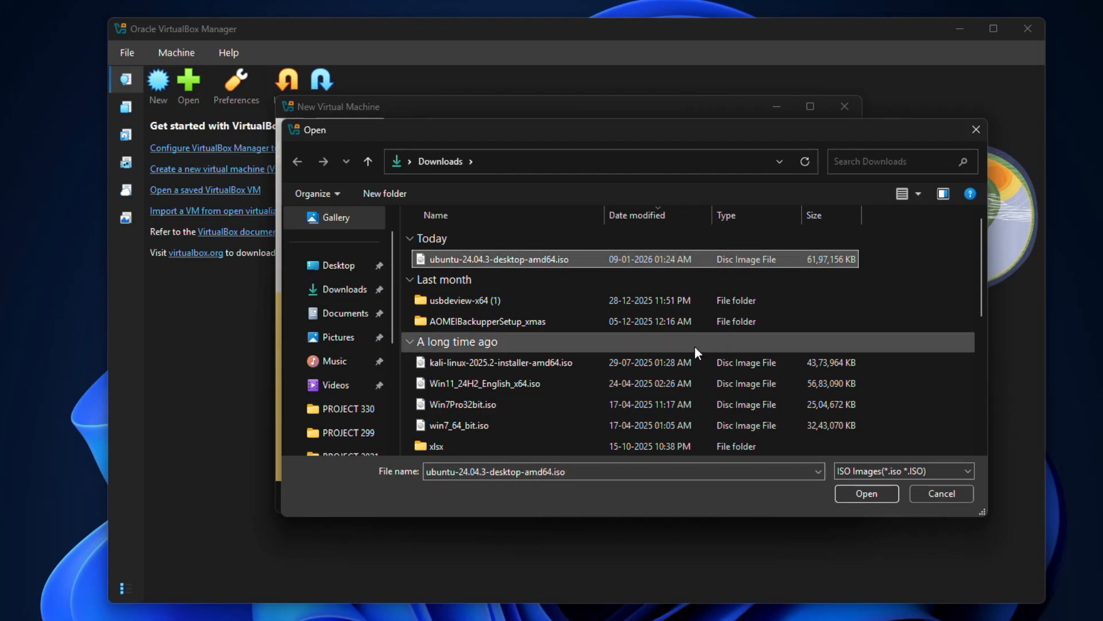
{"action": "left_click", "coordinate": [871, 495]}
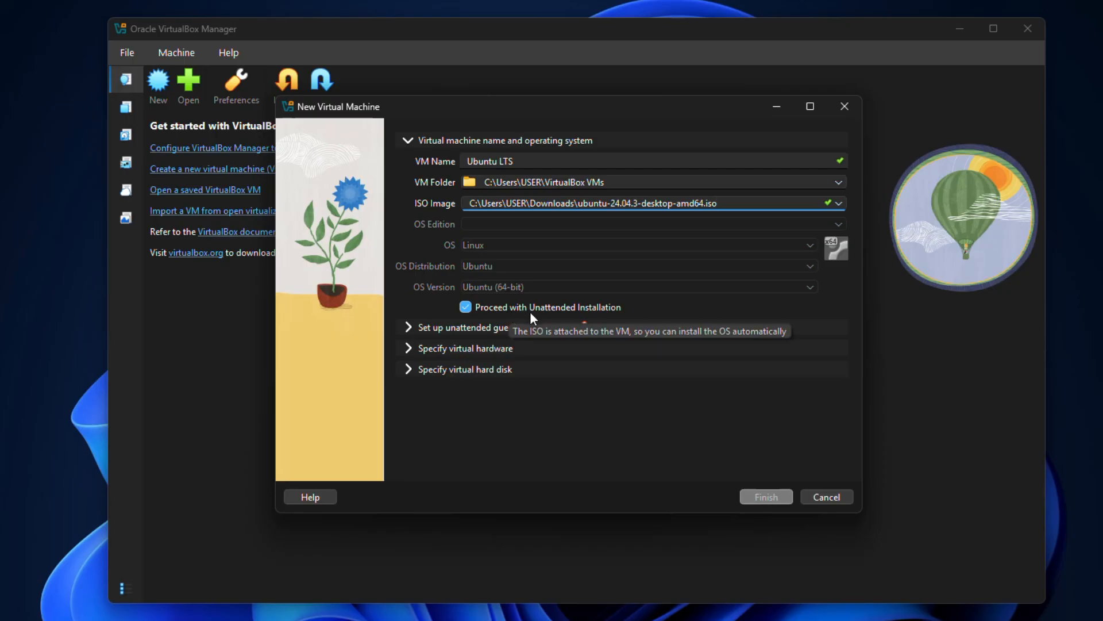
{"action": "left_click", "coordinate": [466, 307]}
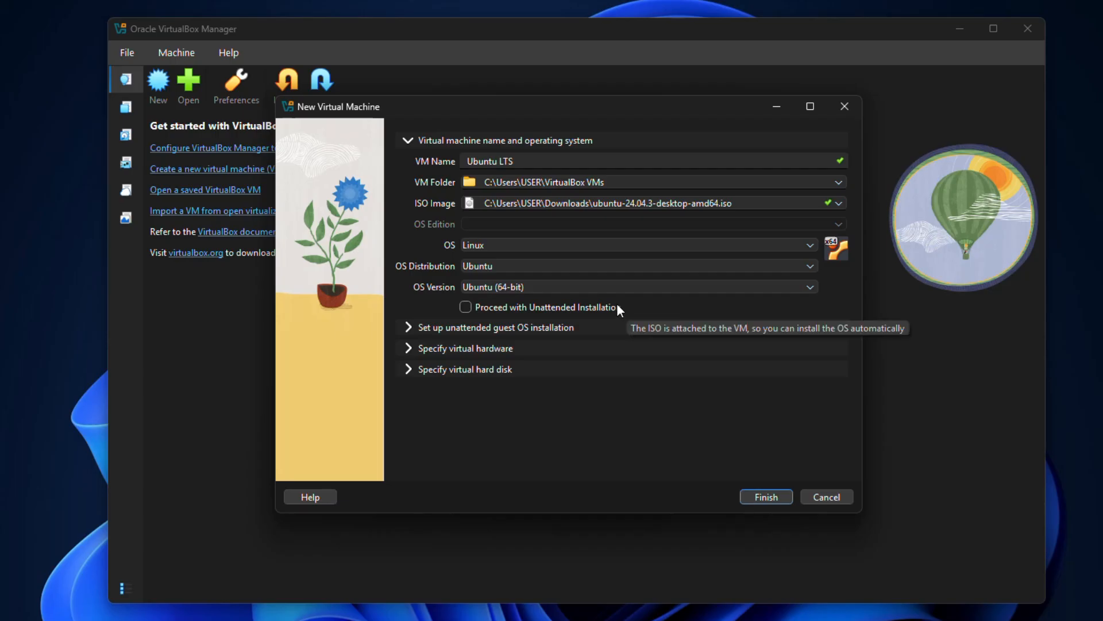
Expand the unattended guest OS installation and Specify virtual hardware sections
{"action": "left_click", "coordinate": [409, 329]}
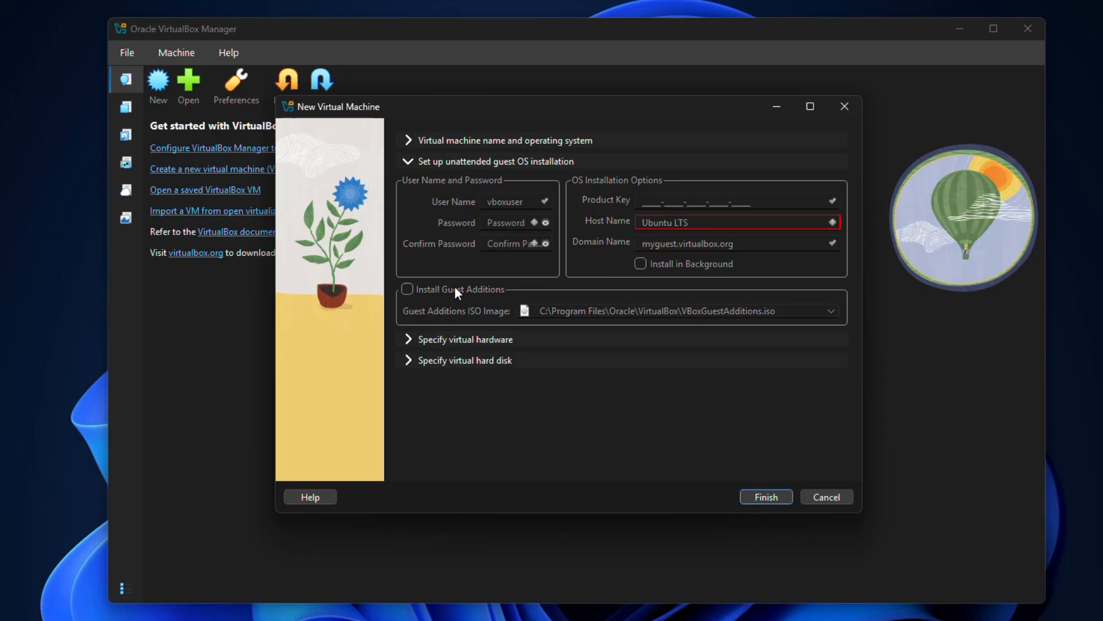
{"action": "left_click", "coordinate": [407, 339]}
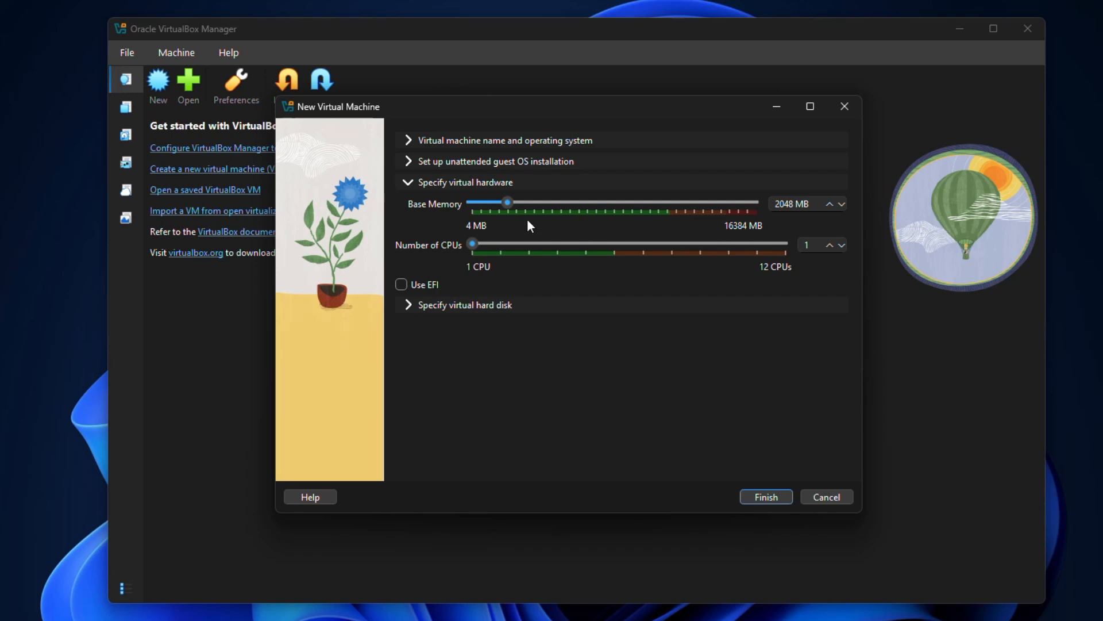
Drag the Base Memory slider up from 2048 MB to 4096 MB
{"action": "left_click_drag", "start_coordinate": [509, 202], "coordinate": [540, 208]}
{"action": "left_click_drag", "start_coordinate": [539, 208], "coordinate": [545, 209]}
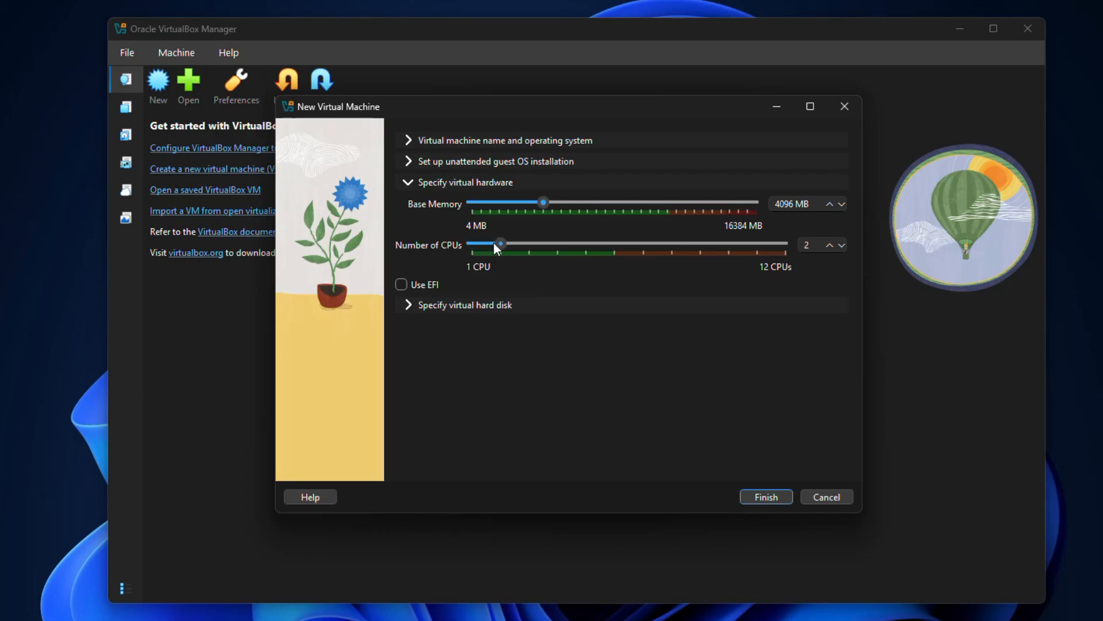
Set the virtual hard disk size to 35 GB and finish creating the Ubuntu LTS machine
{"action": "left_click", "coordinate": [408, 307]}
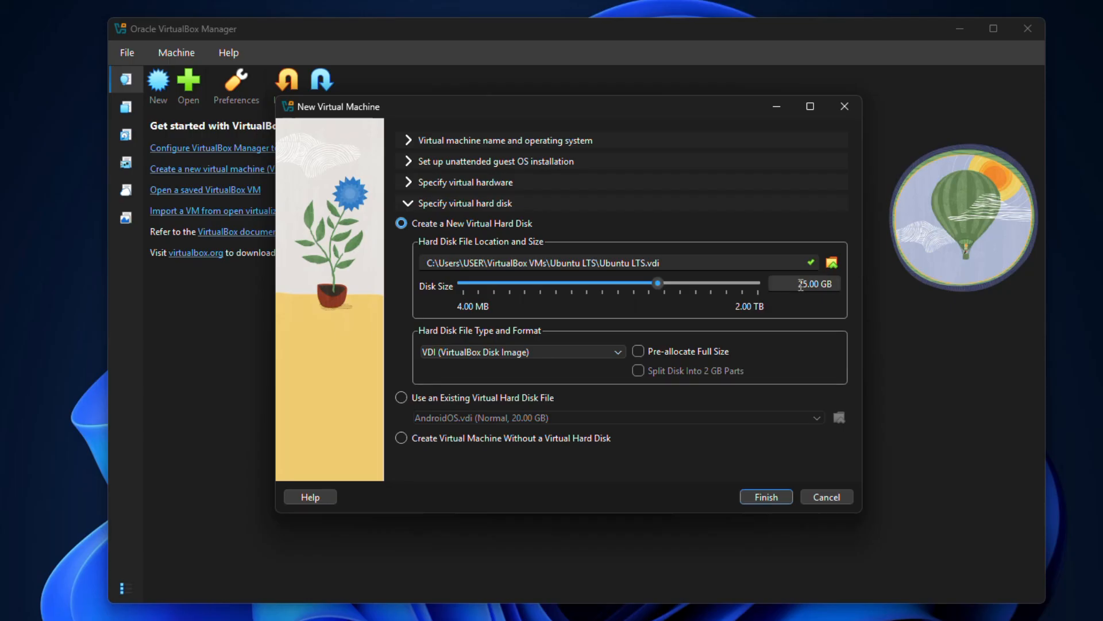
{"action": "mouse_move", "coordinate": [797, 284]}
{"action": "left_mouse_down"}
{"action": "mouse_move", "coordinate": [819, 283]}
{"action": "mouse_move", "coordinate": [808, 285]}
{"action": "left_mouse_up"}
{"action": "type", "text": "35"}
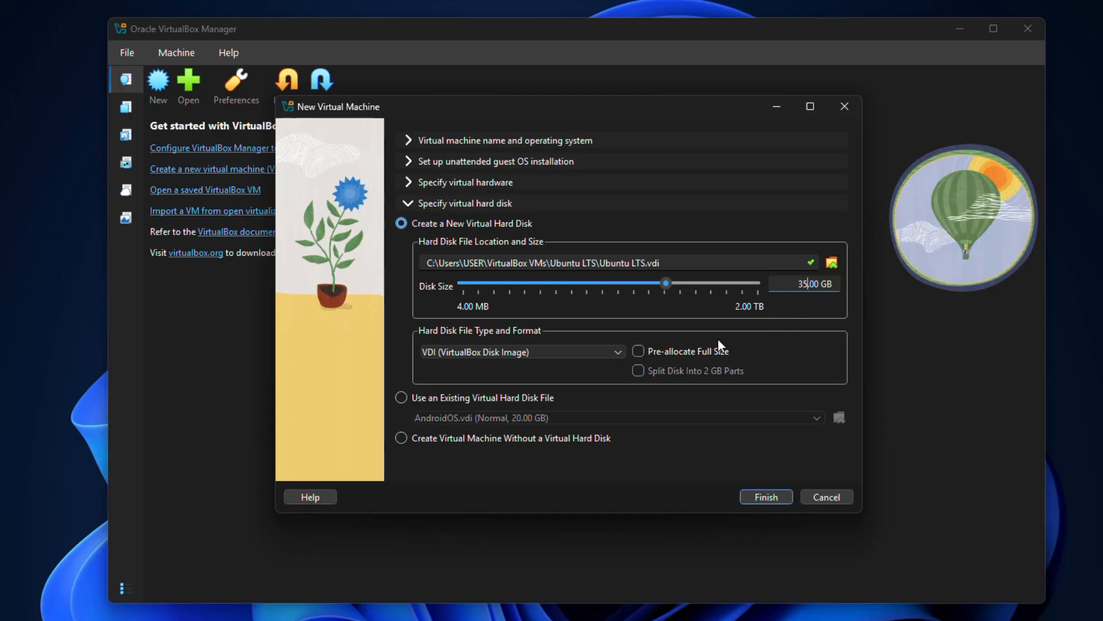
{"action": "left_click", "coordinate": [760, 495]}
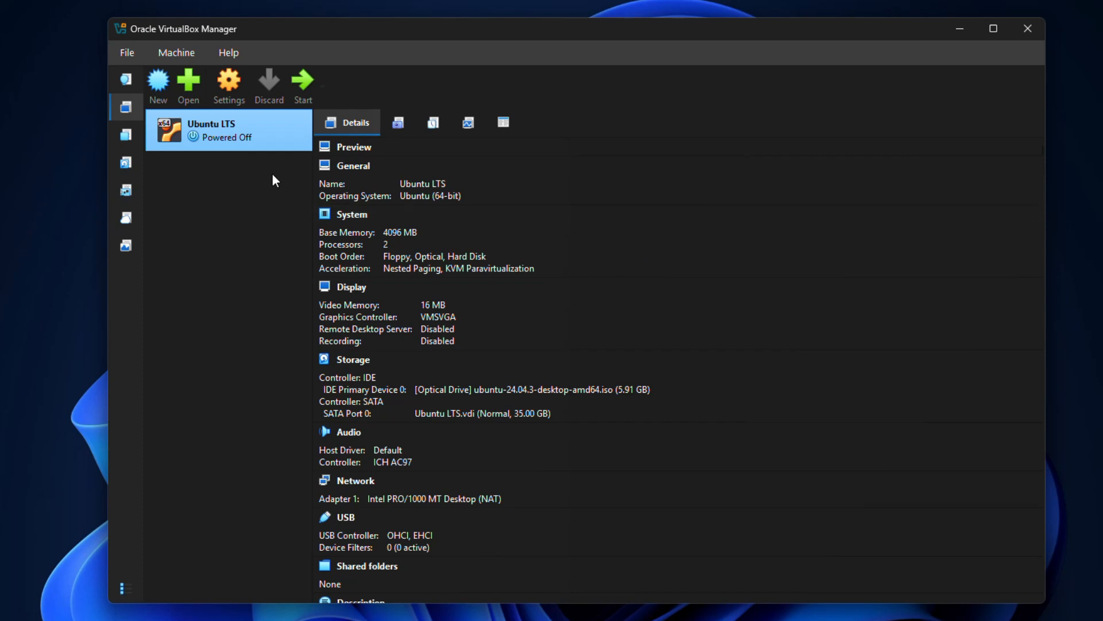
Start Ubuntu LTS, let it capture input, boot Try or Install Ubuntu, and reposition the window
{"action": "left_click", "coordinate": [306, 84]}
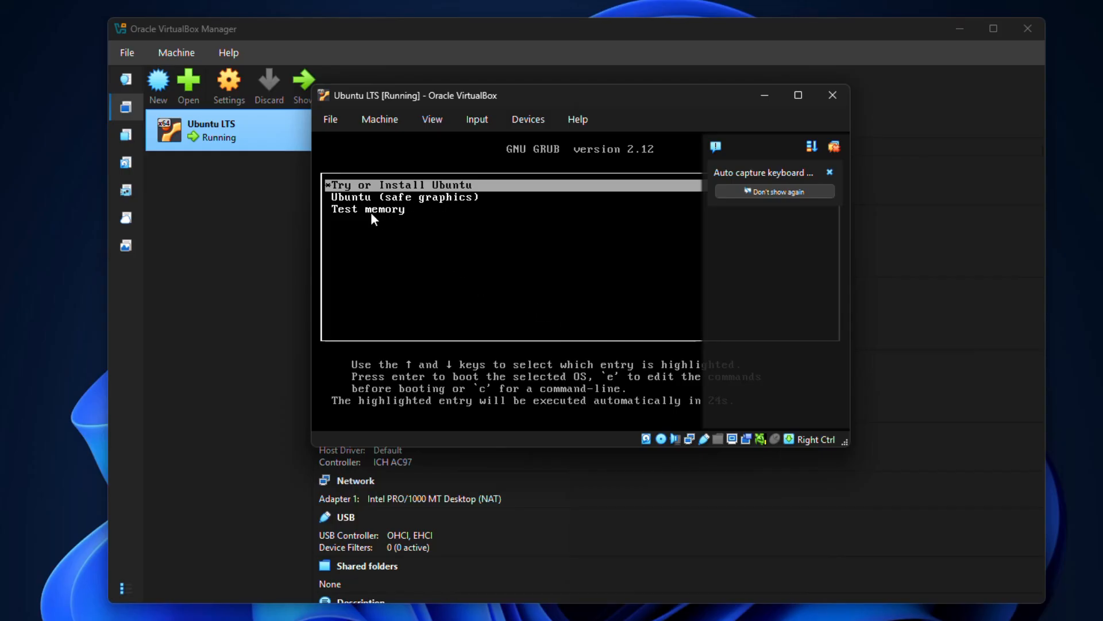
{"action": "left_click", "coordinate": [418, 182]}
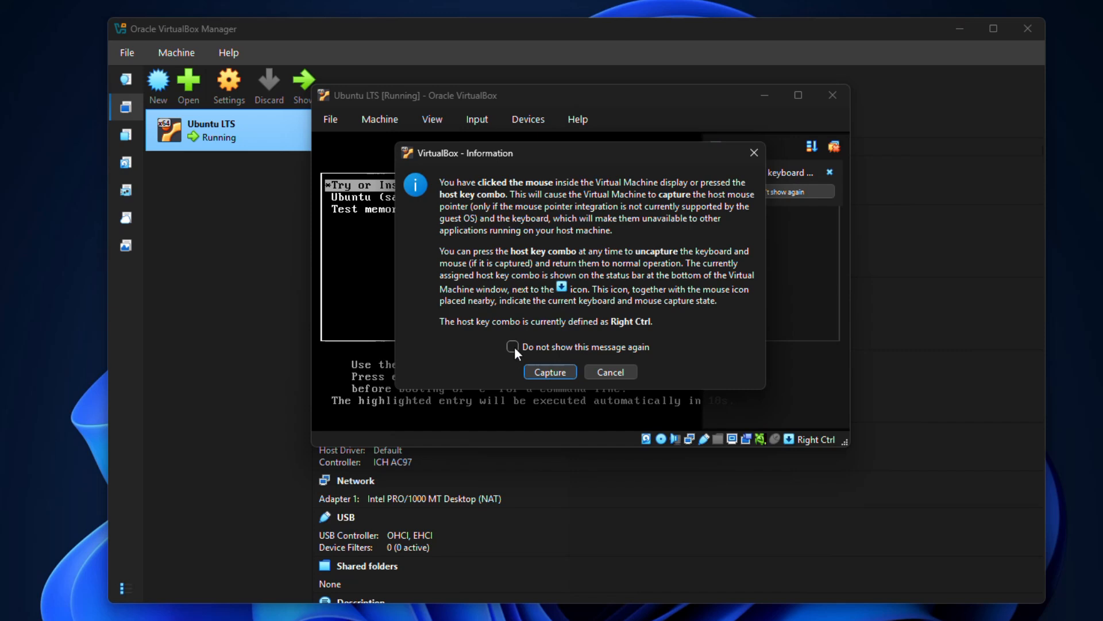
{"action": "left_click", "coordinate": [553, 373]}
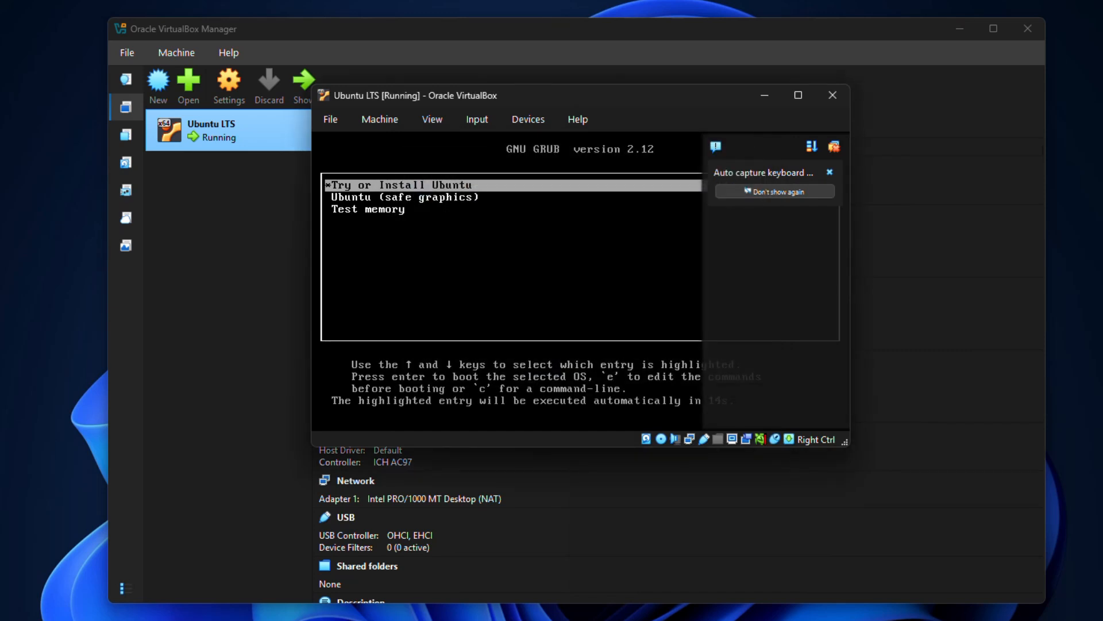
{"action": "key", "text": "Return"}
{"action": "left_click_drag", "start_coordinate": [616, 50], "coordinate": [396, 8]}
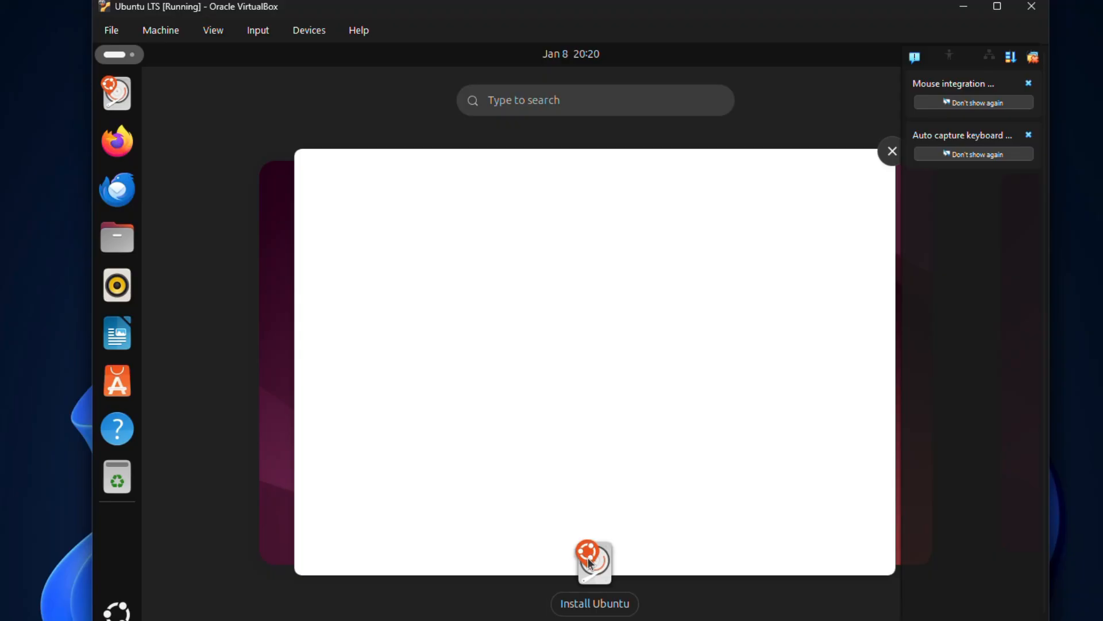
Accept English, default accessibility, English (US) keyboard and wired connection, then close the installer to update
{"action": "left_click", "coordinate": [603, 609]}
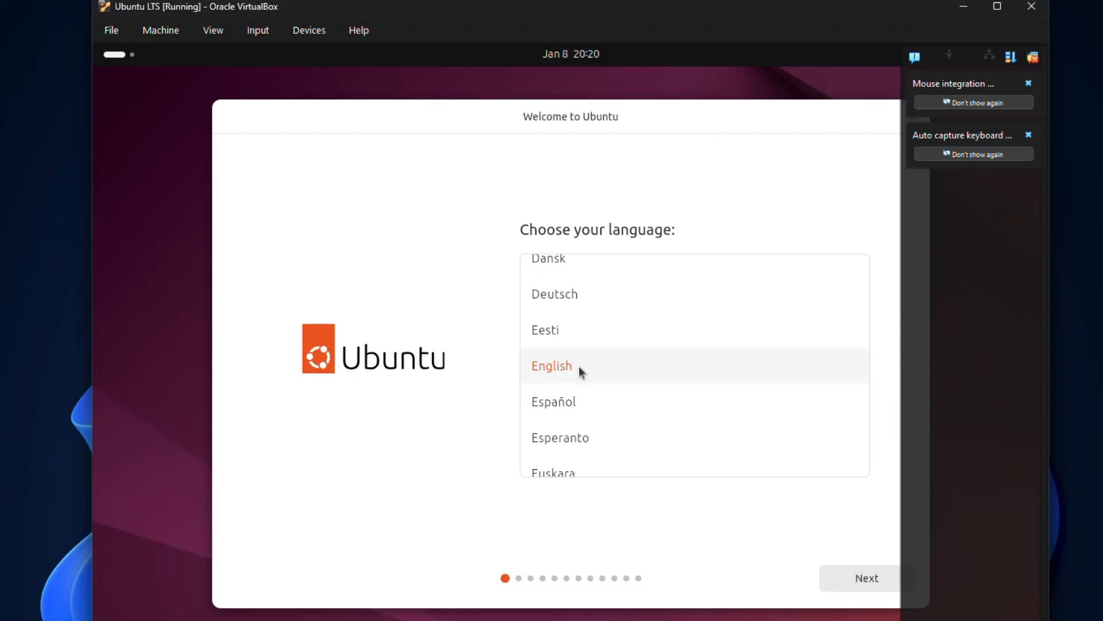
{"action": "left_click", "coordinate": [848, 574]}
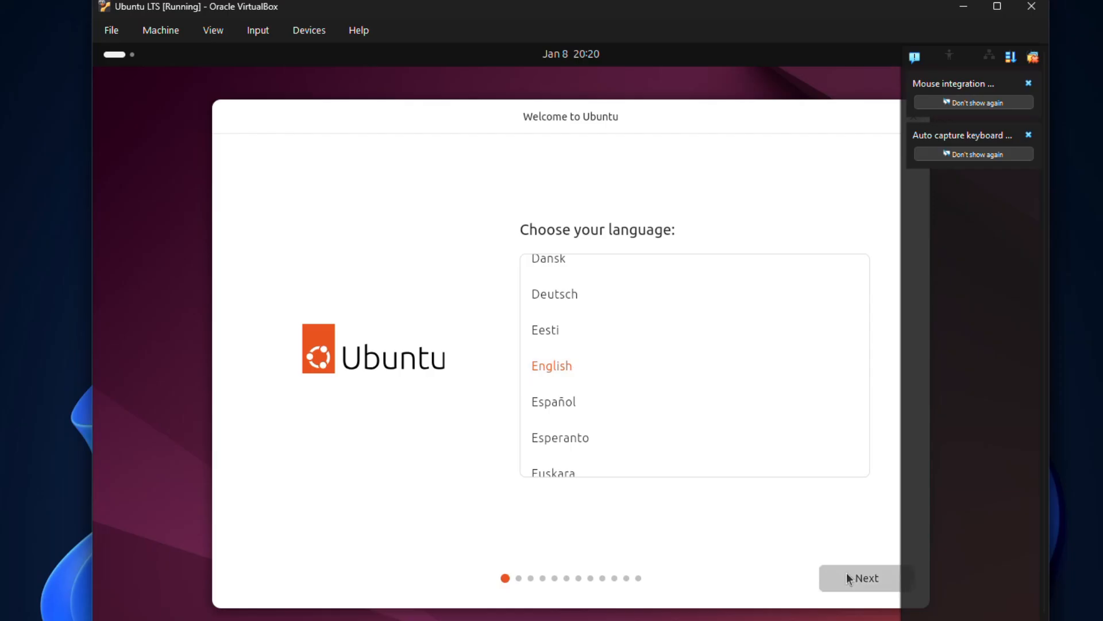
{"action": "left_click_drag", "start_coordinate": [496, 120], "coordinate": [434, 105]}
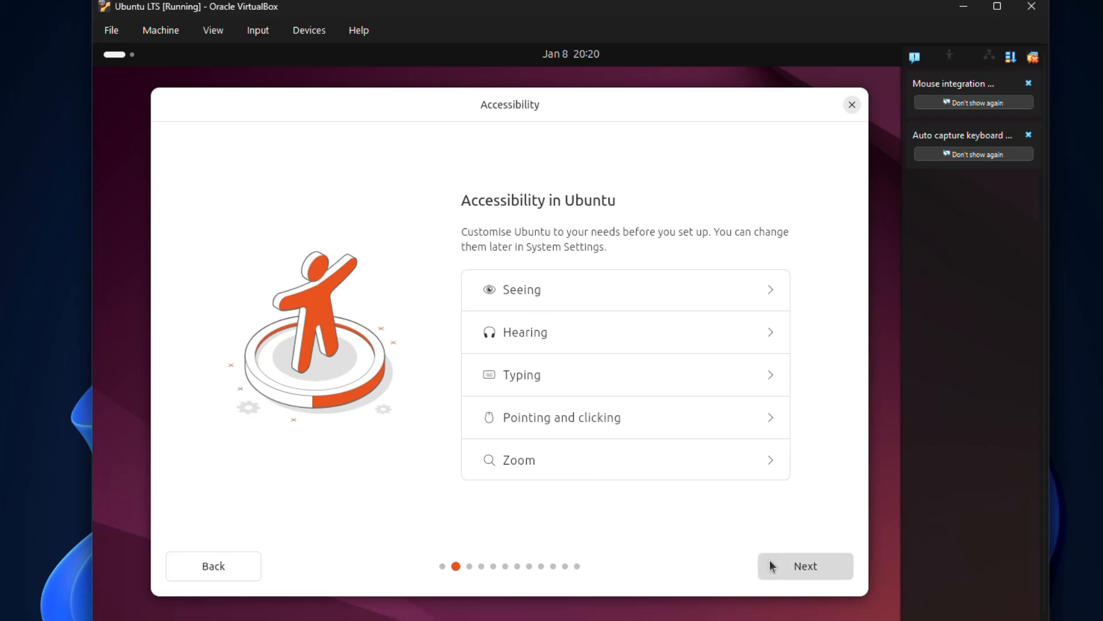
{"action": "left_click", "coordinate": [799, 567]}
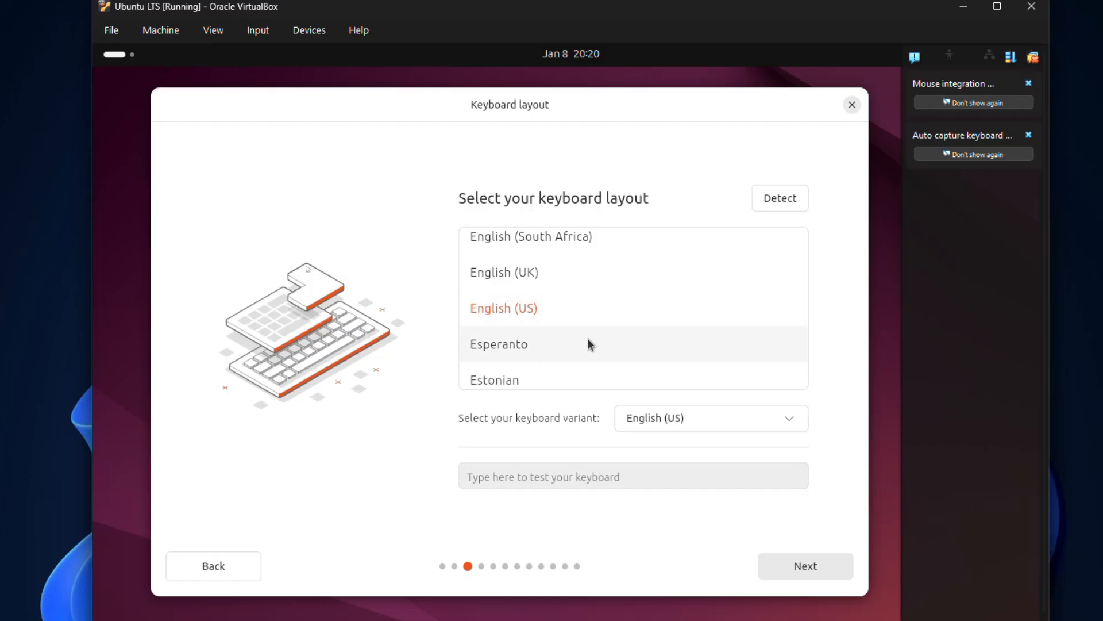
{"action": "left_click", "coordinate": [801, 568]}
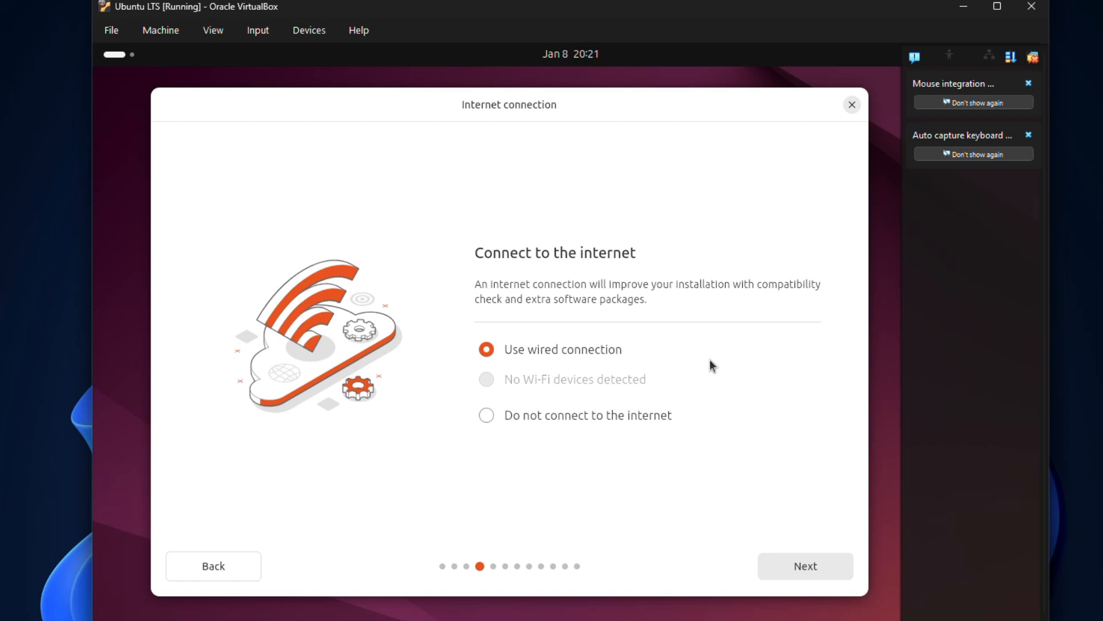
{"action": "left_click", "coordinate": [802, 569]}
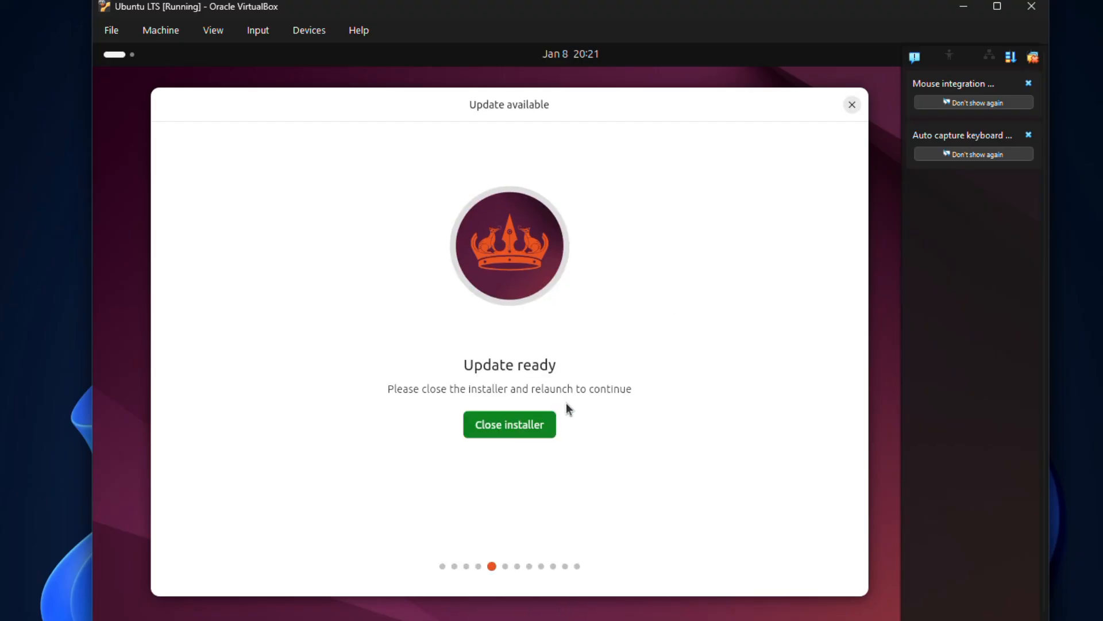
{"action": "left_click", "coordinate": [523, 423]}
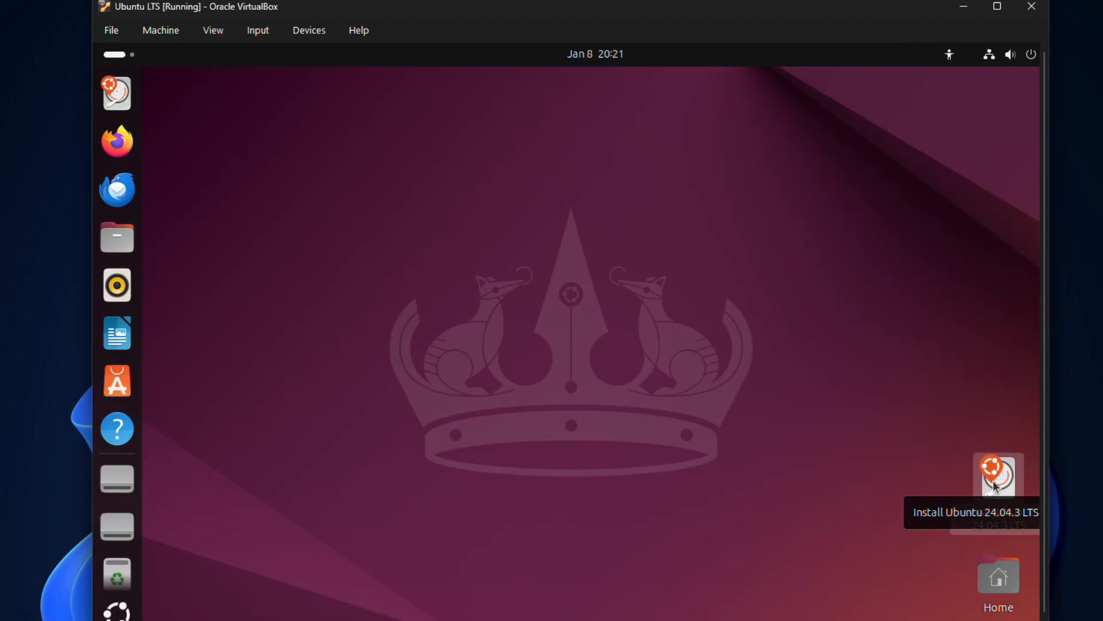
Relaunch Install Ubuntu 24.04.3 LTS, pass the language, keyboard and internet pages, and choose Interactive installation
{"action": "double_click", "coordinate": [993, 480]}
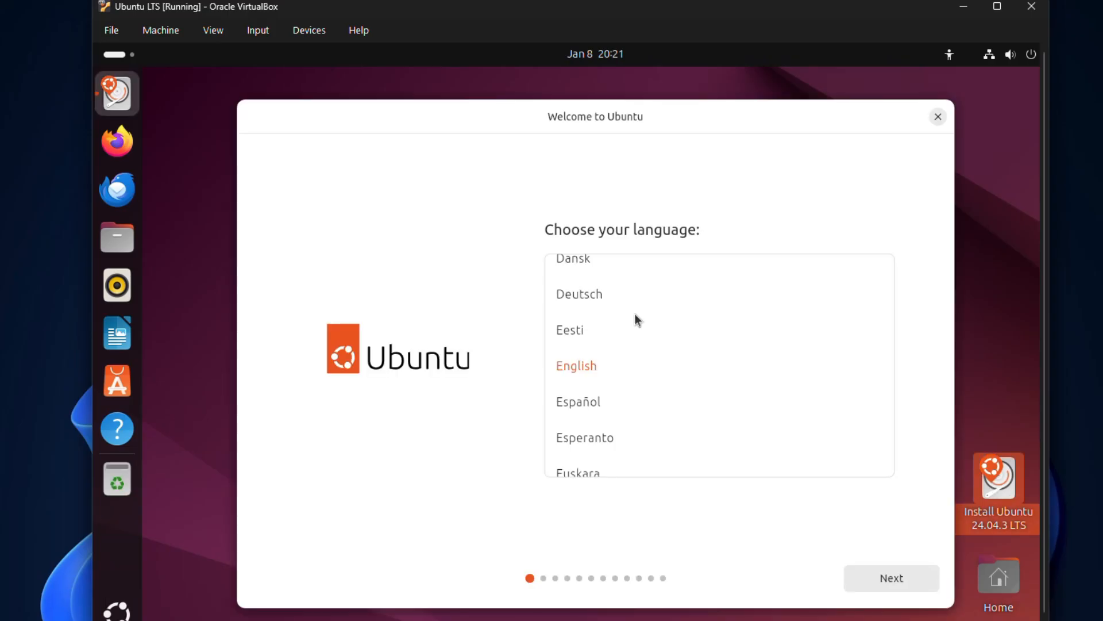
{"action": "left_click", "coordinate": [884, 578]}
{"action": "left_click", "coordinate": [877, 578]}
{"action": "left_click", "coordinate": [877, 578]}
{"action": "left_click", "coordinate": [877, 578]}
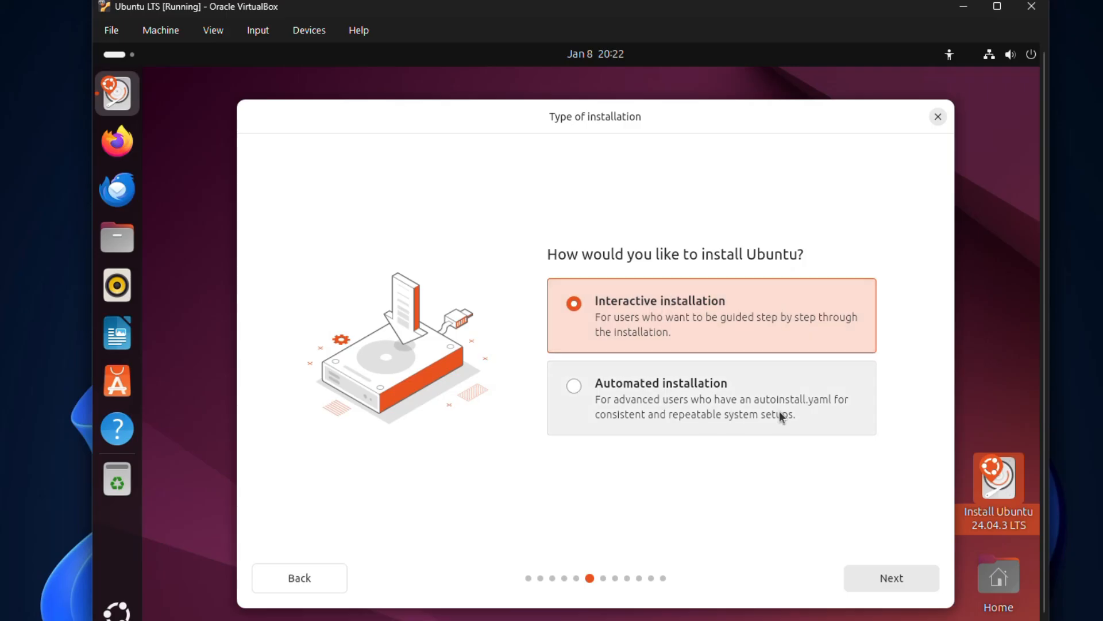
{"action": "left_click", "coordinate": [867, 576]}
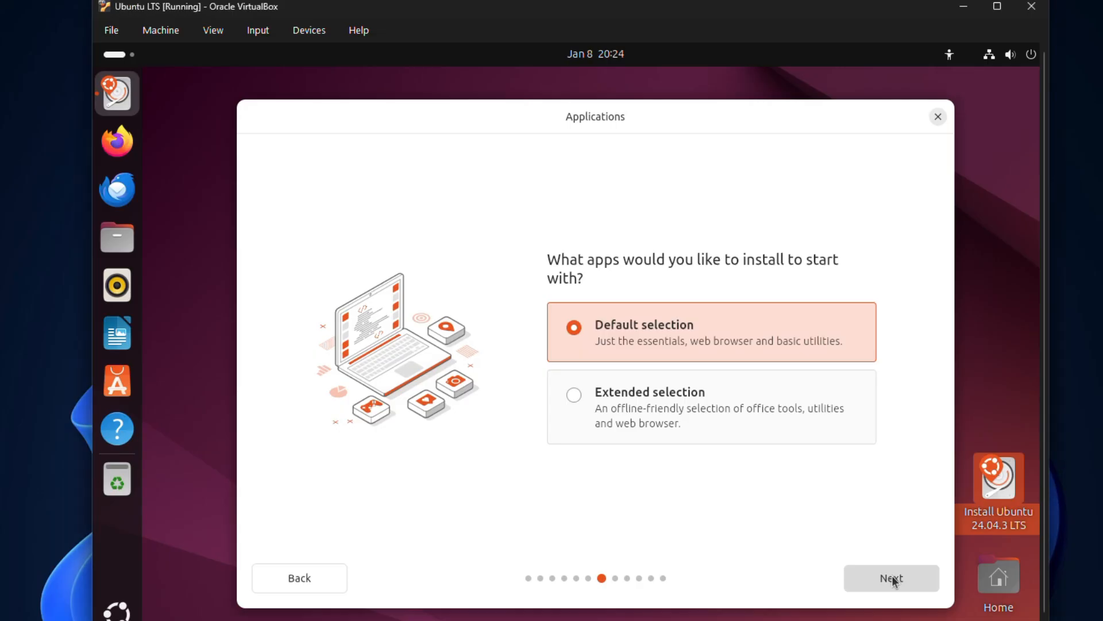
Keep Default selection, enable third-party drivers and extra media formats, and keep Erase disk and install Ubuntu
{"action": "left_click", "coordinate": [892, 574]}
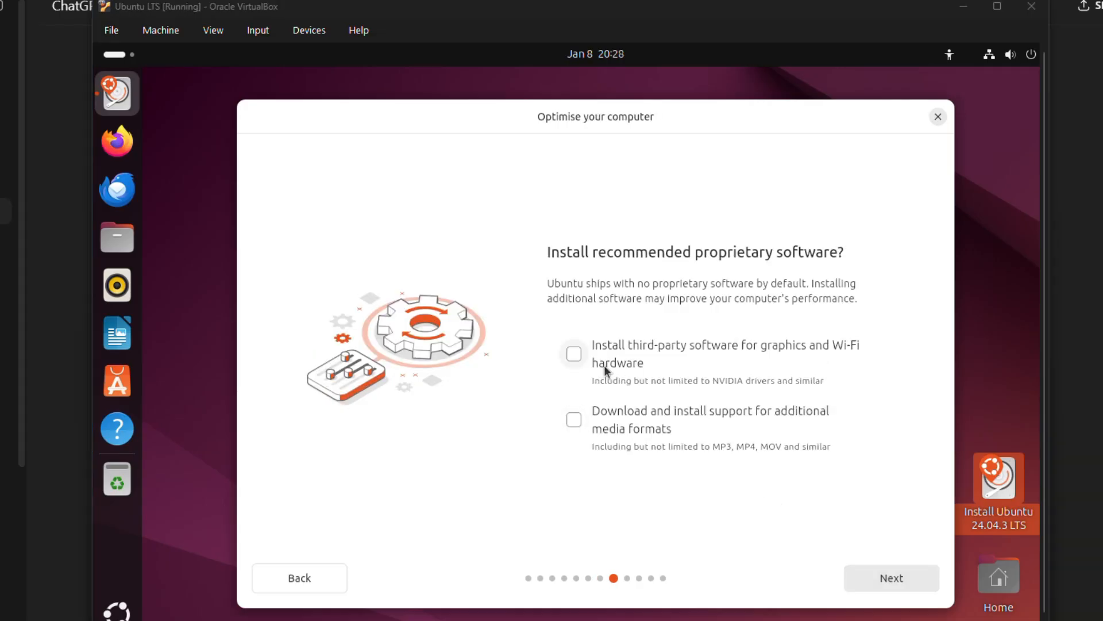
{"action": "left_click", "coordinate": [578, 356]}
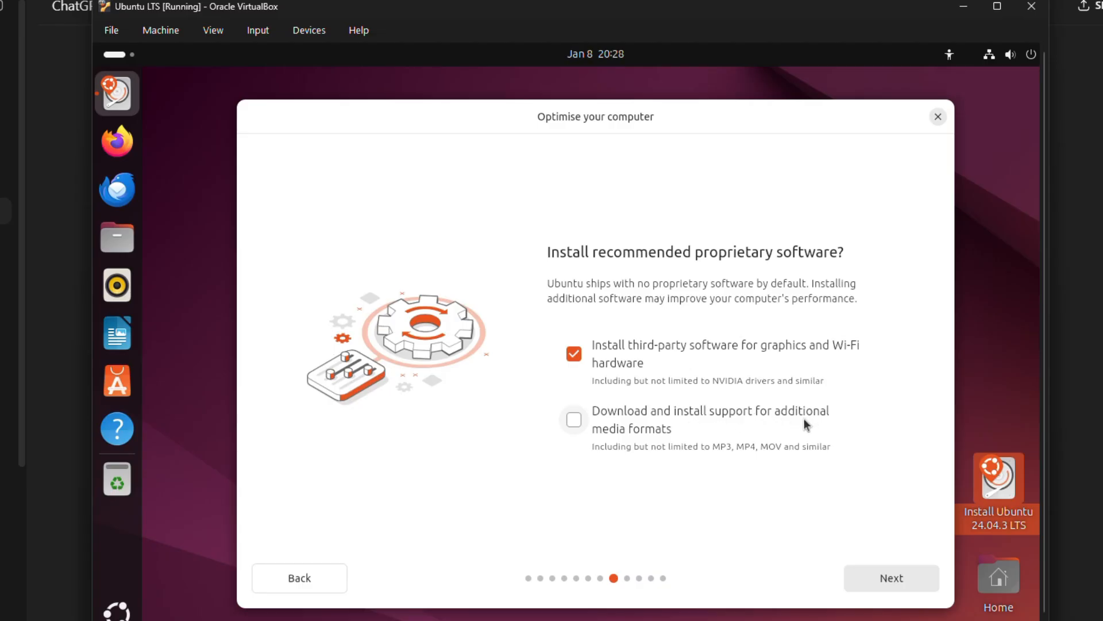
{"action": "left_click", "coordinate": [574, 421]}
{"action": "left_click", "coordinate": [898, 574]}
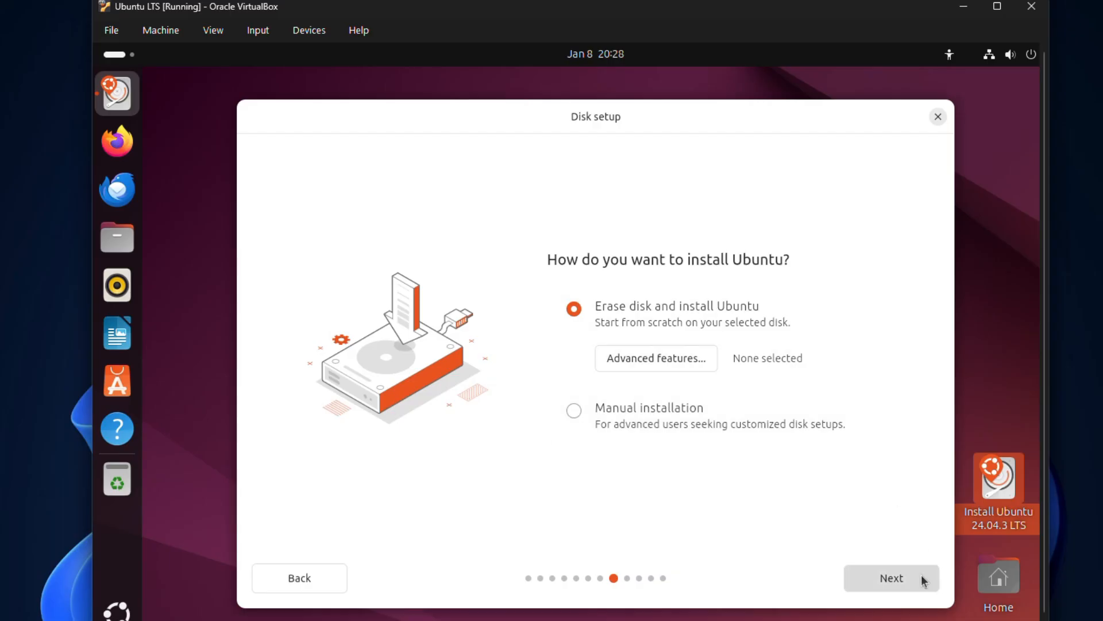
{"action": "left_click", "coordinate": [897, 574]}
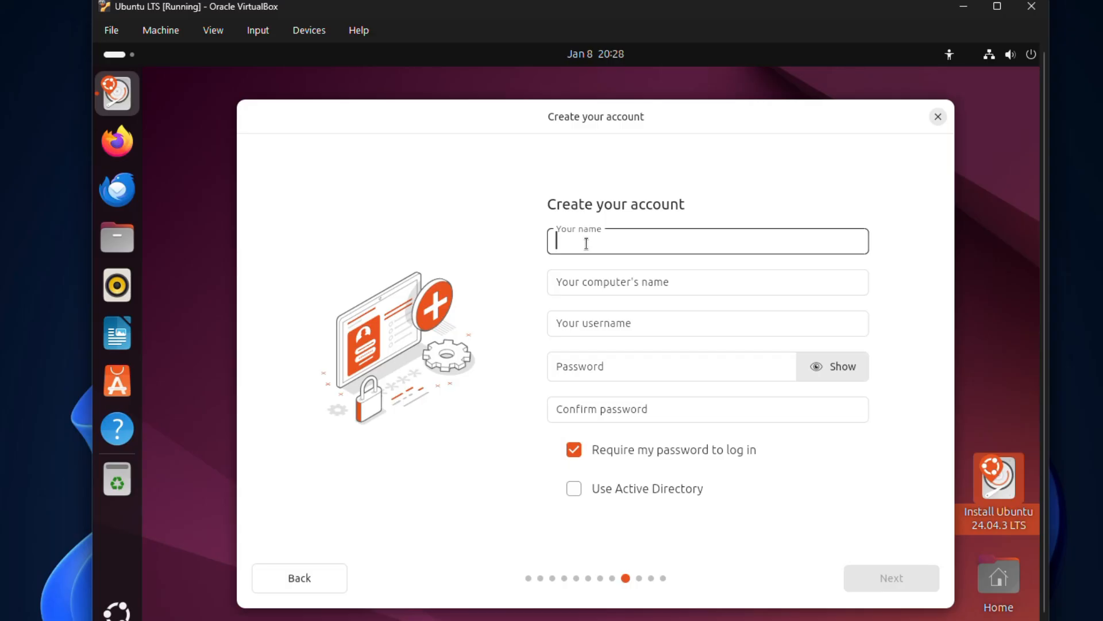
Enter the account's name and password, accept the Mumbai timezone, and start installing Ubuntu
{"action": "type", "text": "Tech Infokart"}
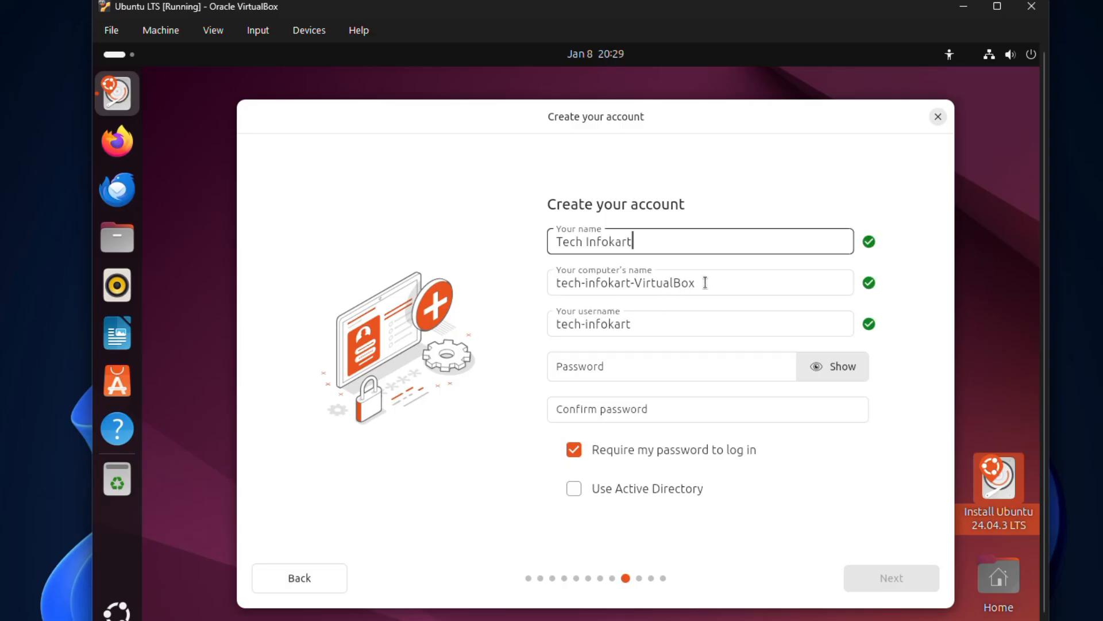
{"action": "left_click", "coordinate": [586, 366]}
{"action": "type", "text": "•••••••"}
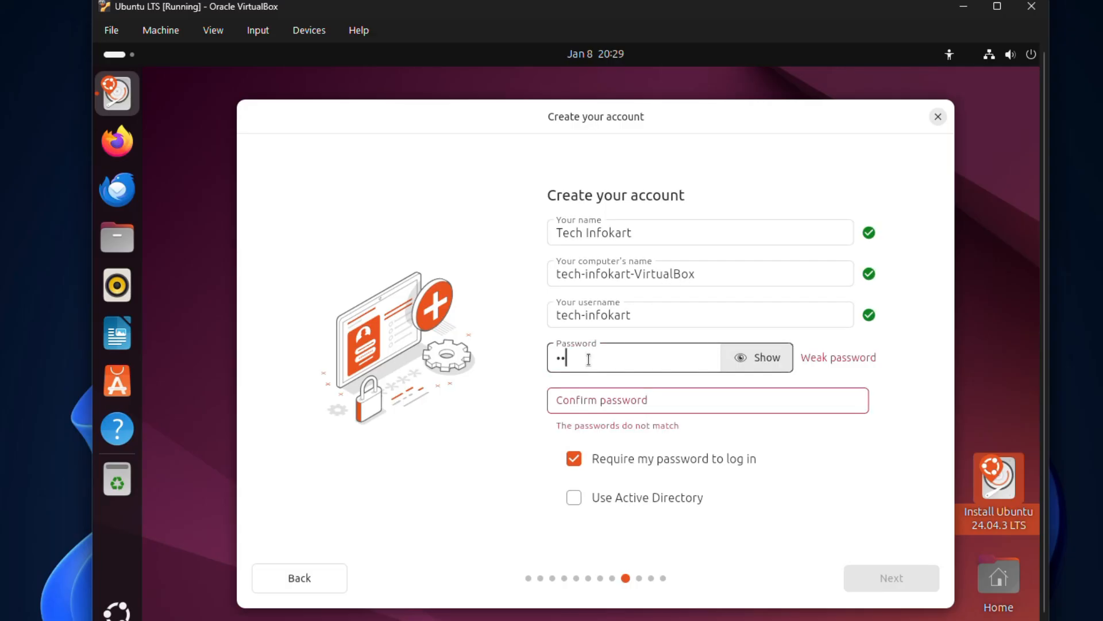
{"action": "type", "text": "••"}
{"action": "left_click", "coordinate": [618, 399]}
{"action": "type", "text": "•••••••••"}
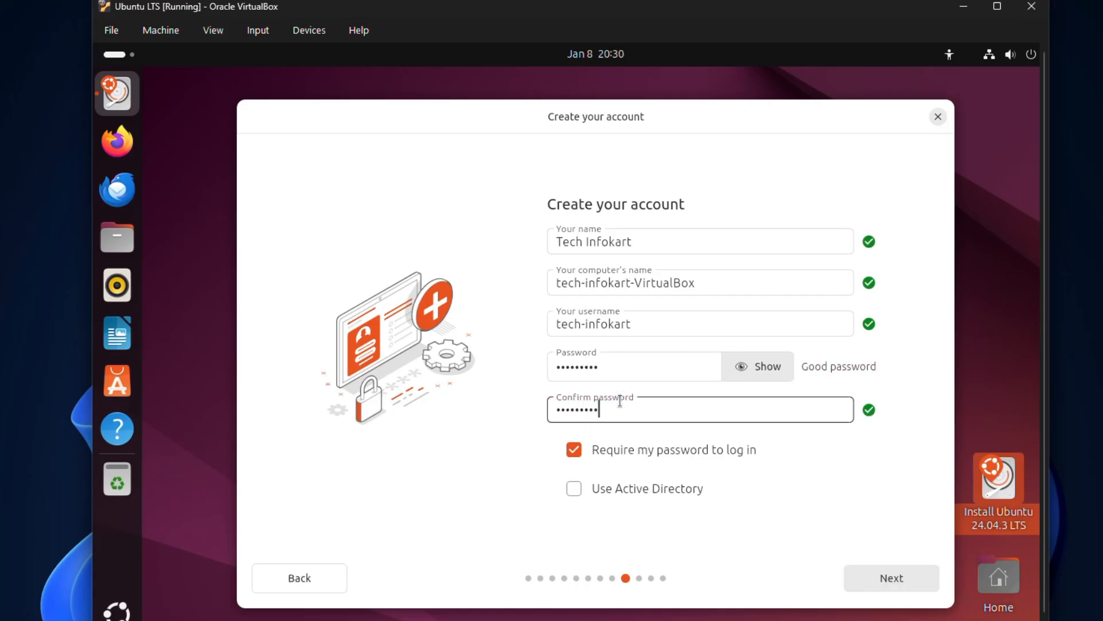
{"action": "left_click", "coordinate": [887, 577]}
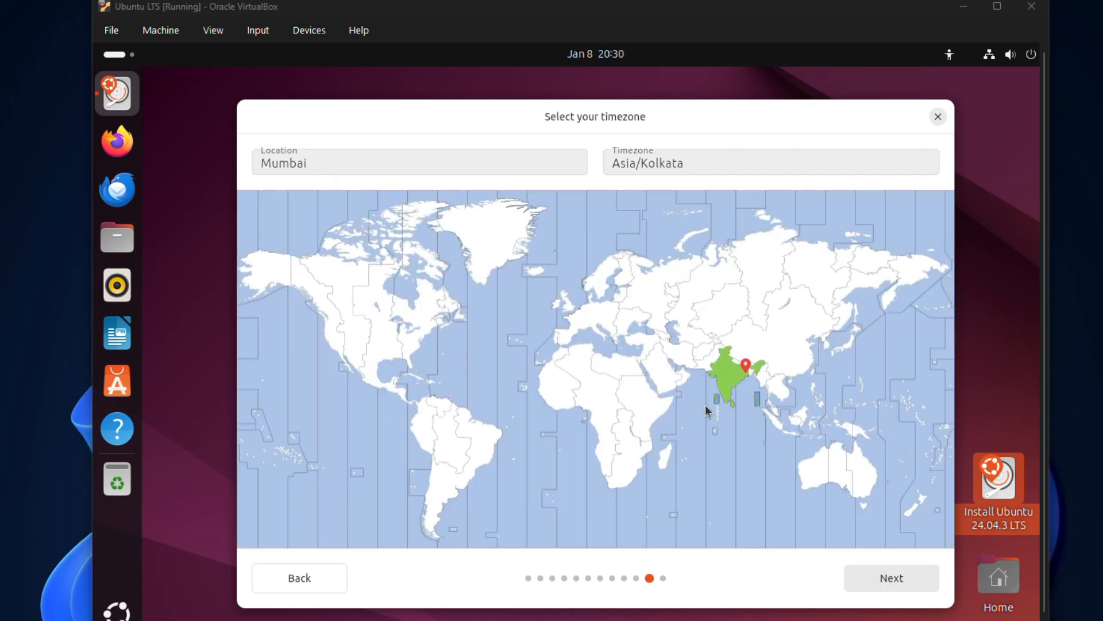
{"action": "left_click", "coordinate": [887, 578]}
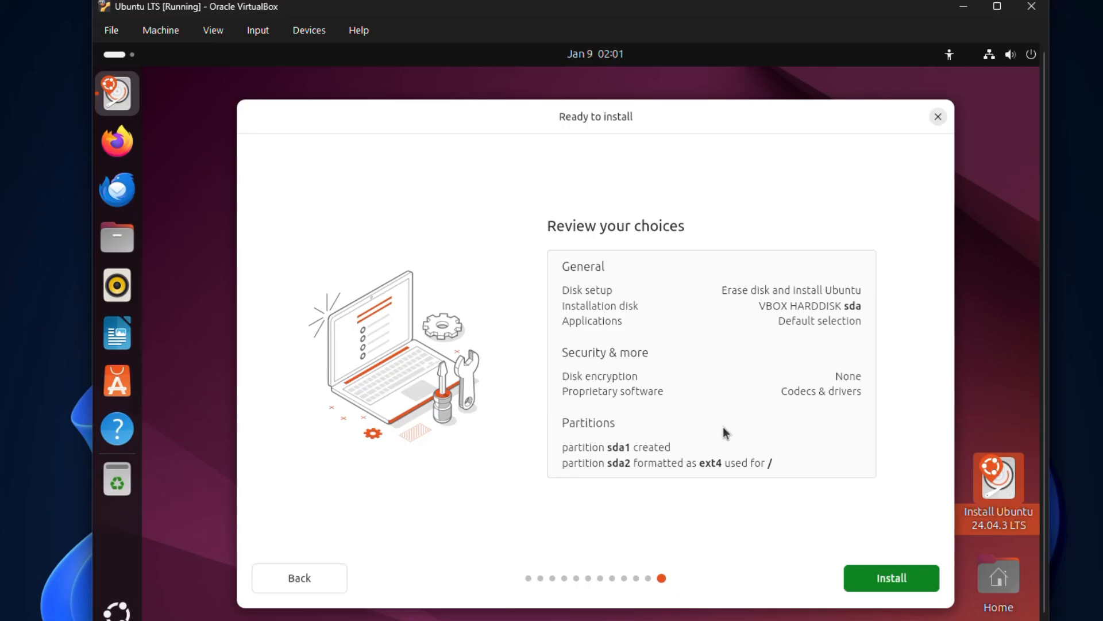
{"action": "left_click", "coordinate": [885, 579]}
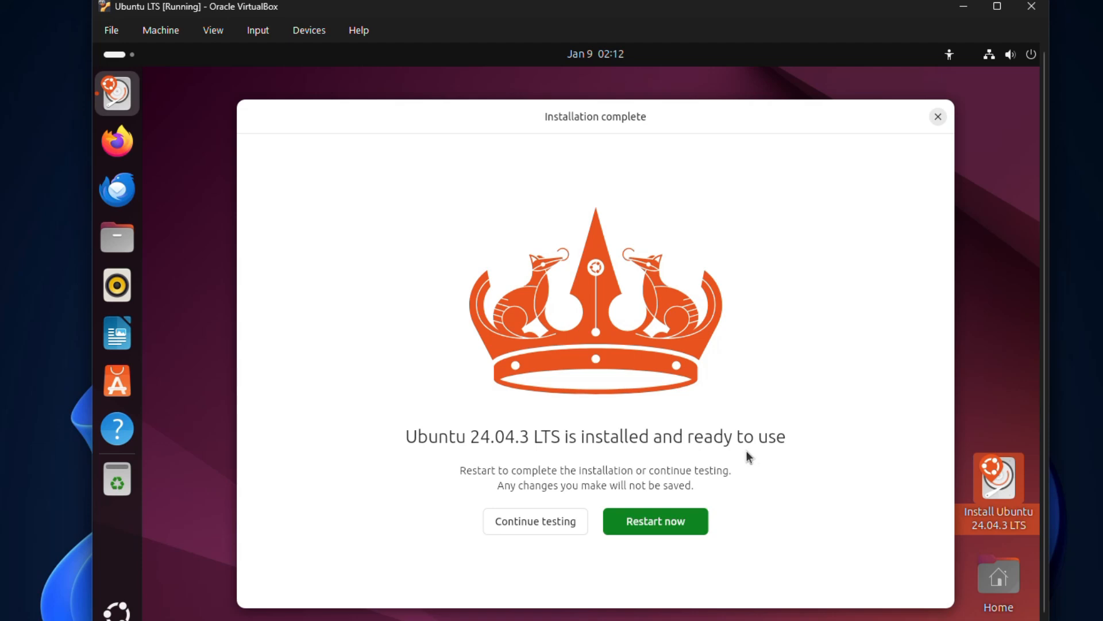
Restart the virtual machine once the installation finishes
{"action": "left_click", "coordinate": [654, 522]}
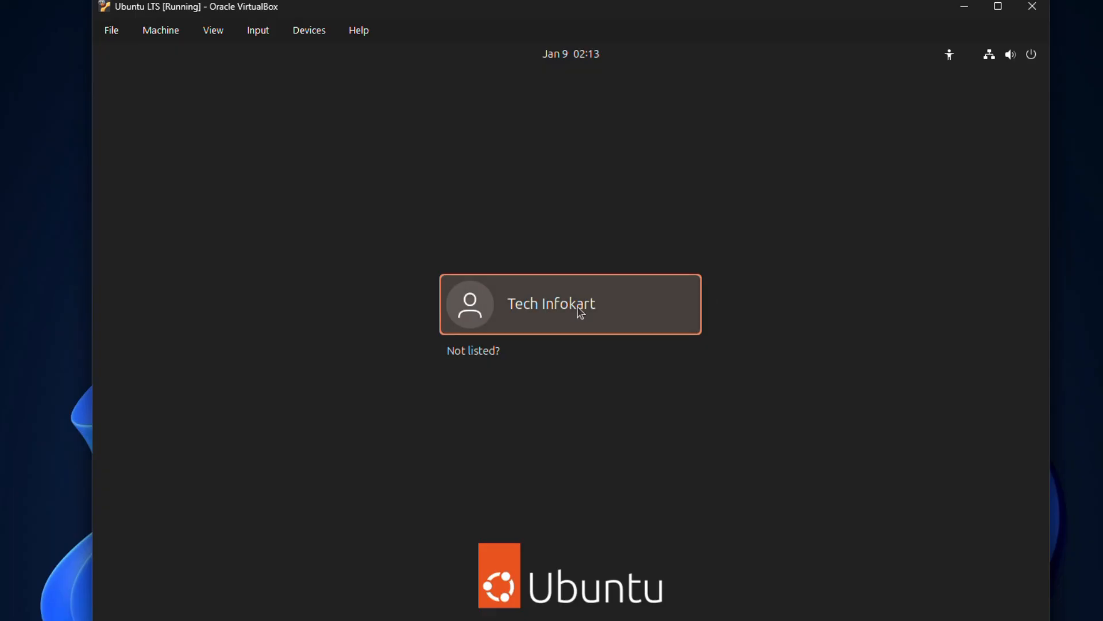
Log in to Ubuntu as the created user with the account password
{"action": "left_click", "coordinate": [579, 308]}
{"action": "type", "text": "p********"}
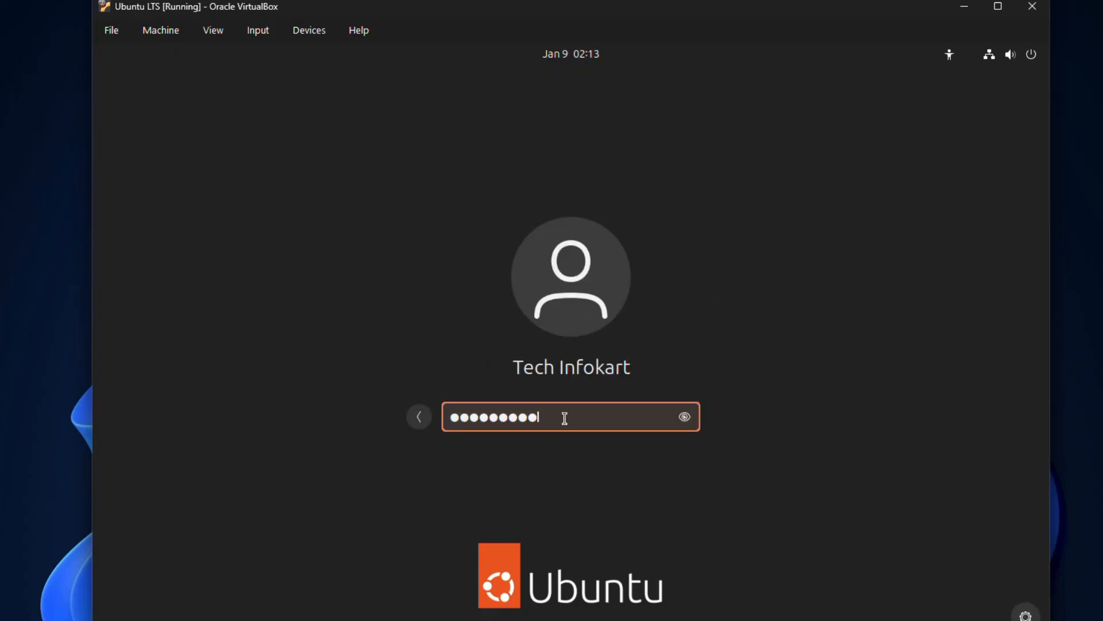
{"action": "key", "text": "Return"}
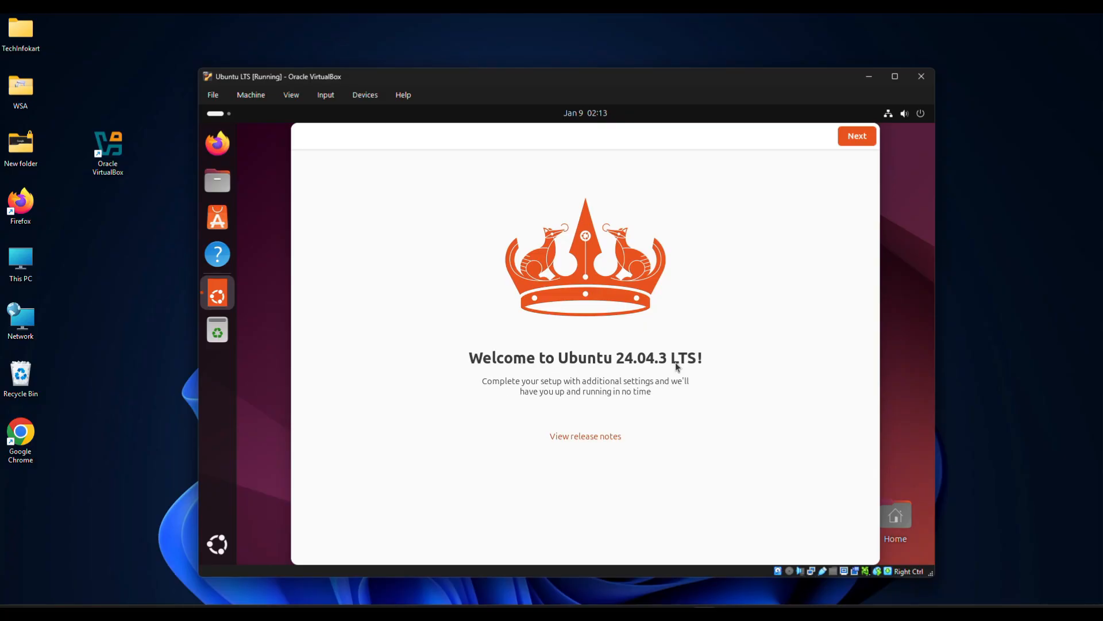
Complete the welcome setup, skipping Ubuntu Pro and choosing No, don't share system data
{"action": "left_click", "coordinate": [858, 137]}
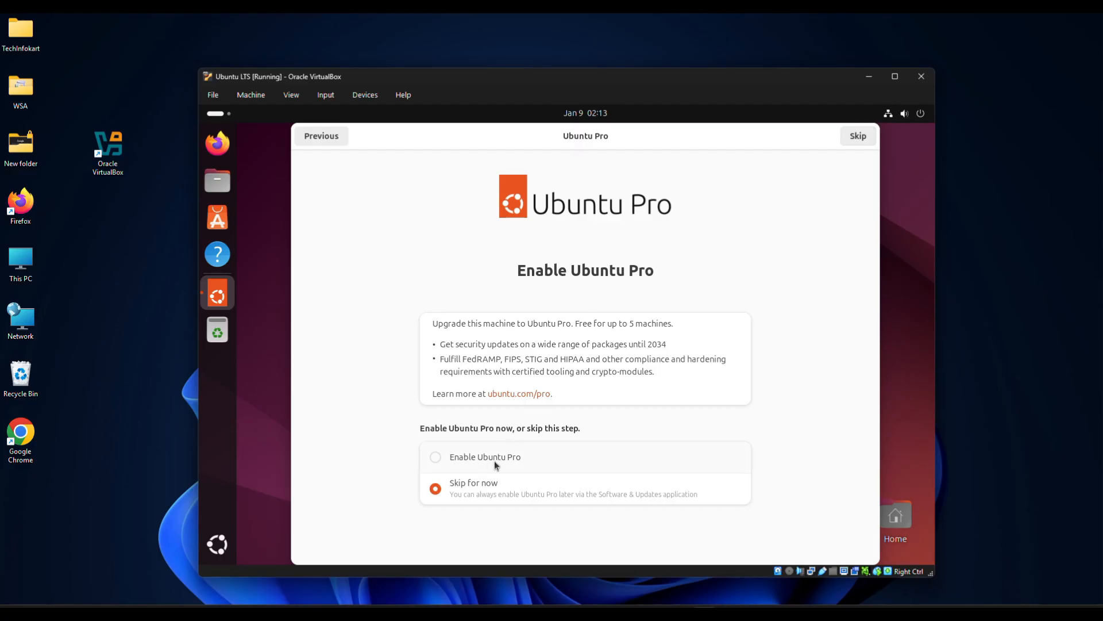
{"action": "left_click", "coordinate": [492, 40]}
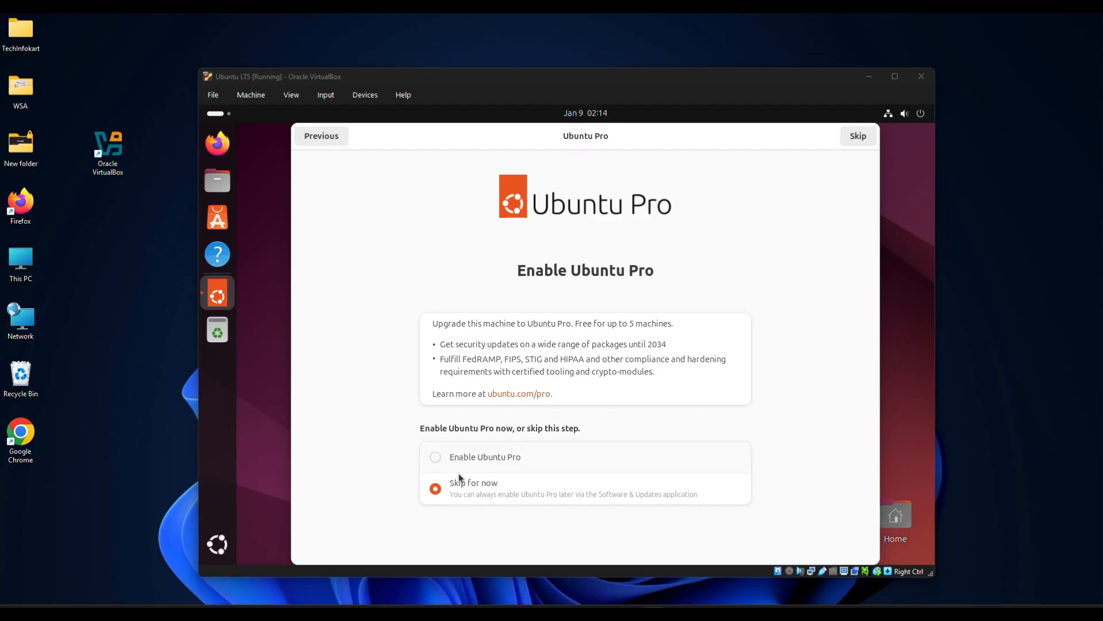
{"action": "left_click", "coordinate": [858, 136]}
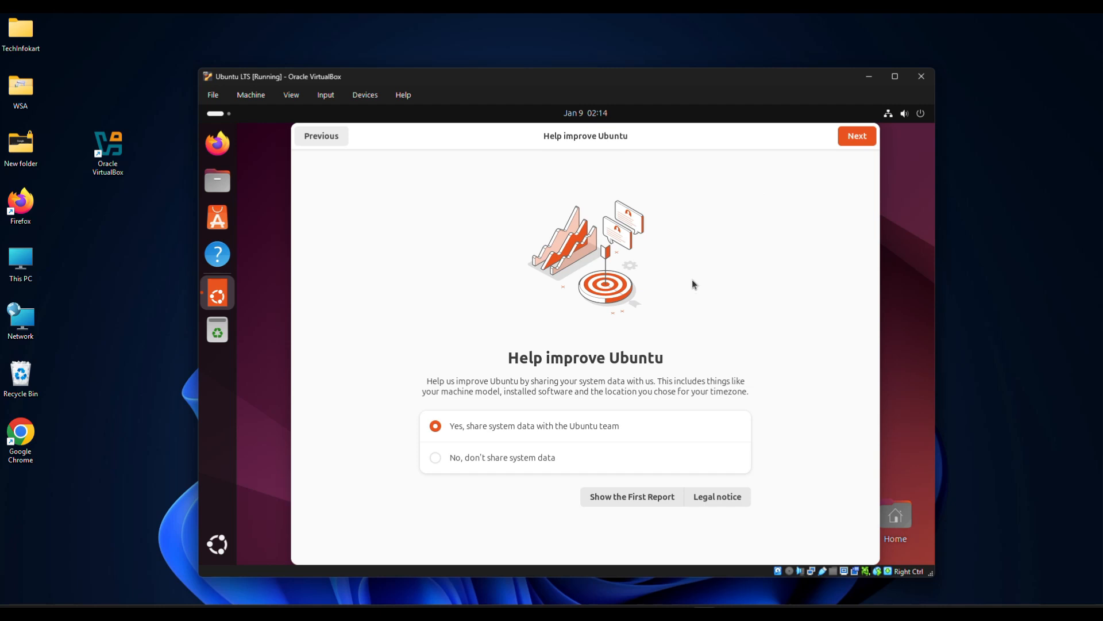
{"action": "left_click", "coordinate": [435, 458]}
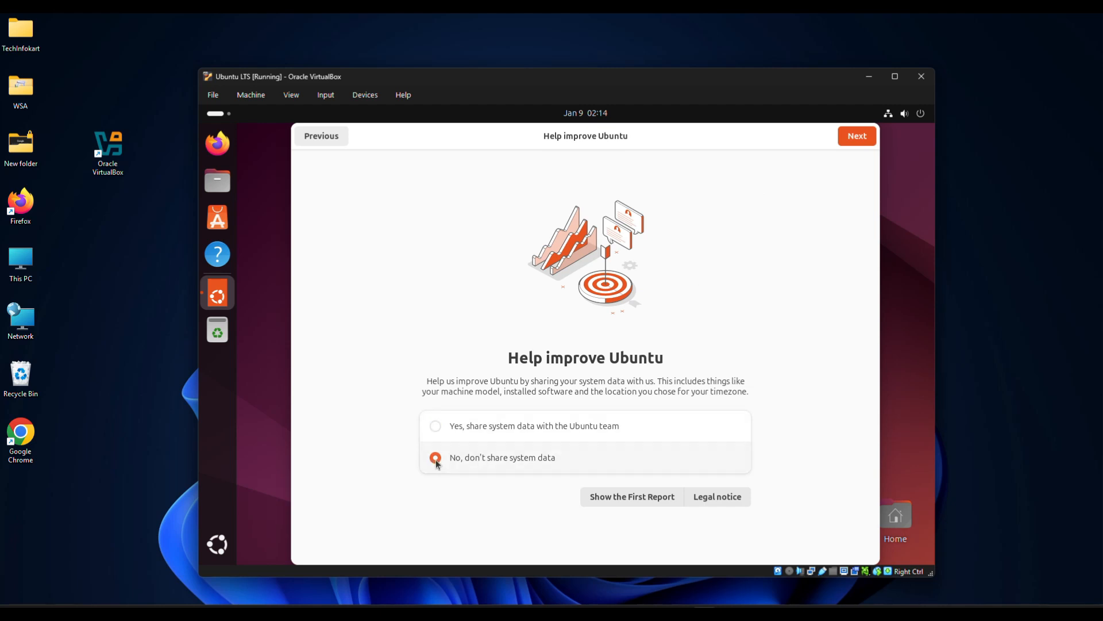
{"action": "left_click", "coordinate": [857, 138]}
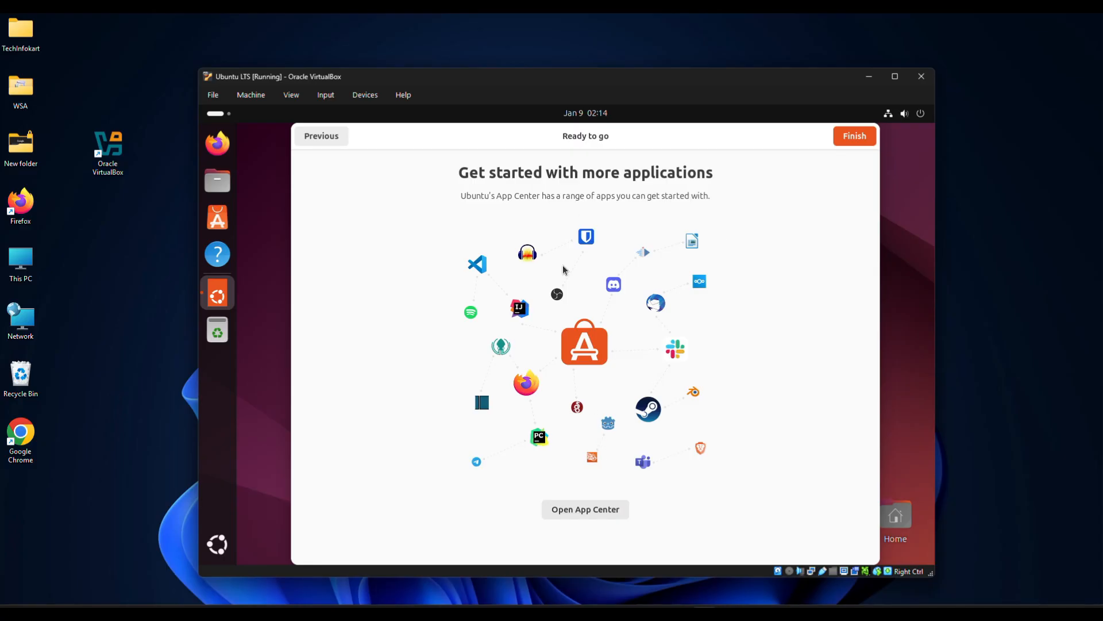
{"action": "left_click", "coordinate": [854, 136]}
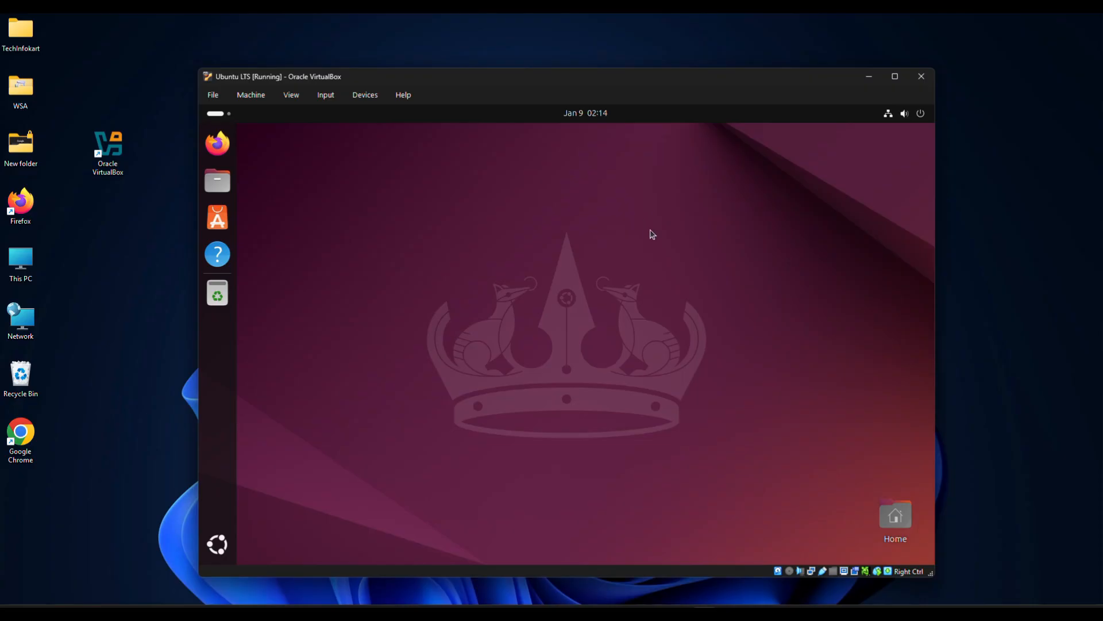
Switch the Ubuntu VM to full-screen via View > Full-screen Mode and confirm Switch
{"action": "left_click", "coordinate": [896, 76]}
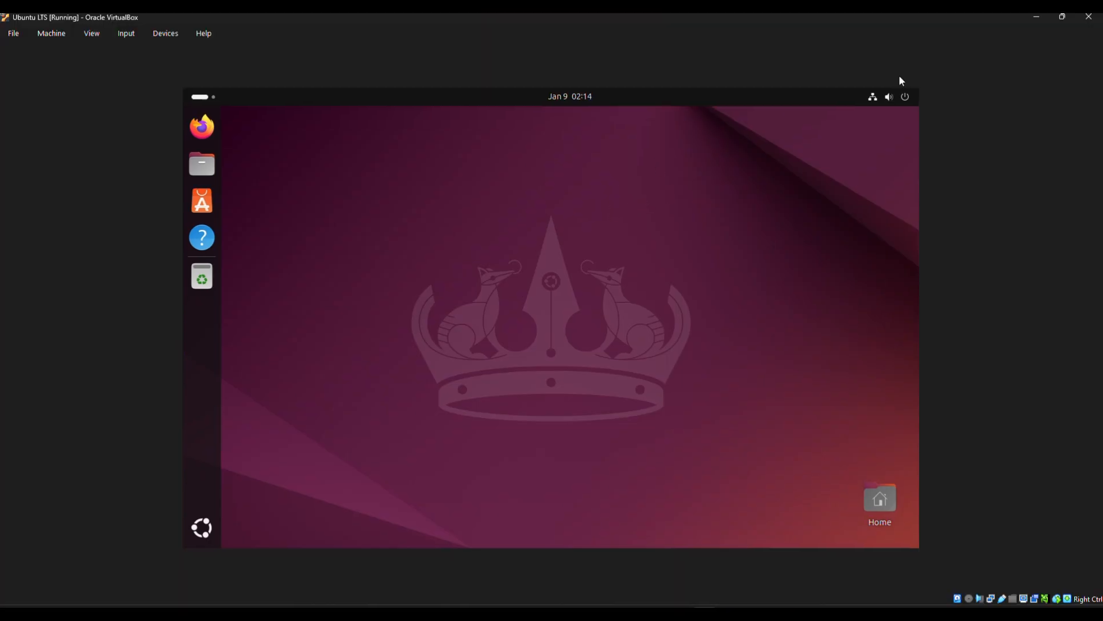
{"action": "left_click", "coordinate": [1063, 16]}
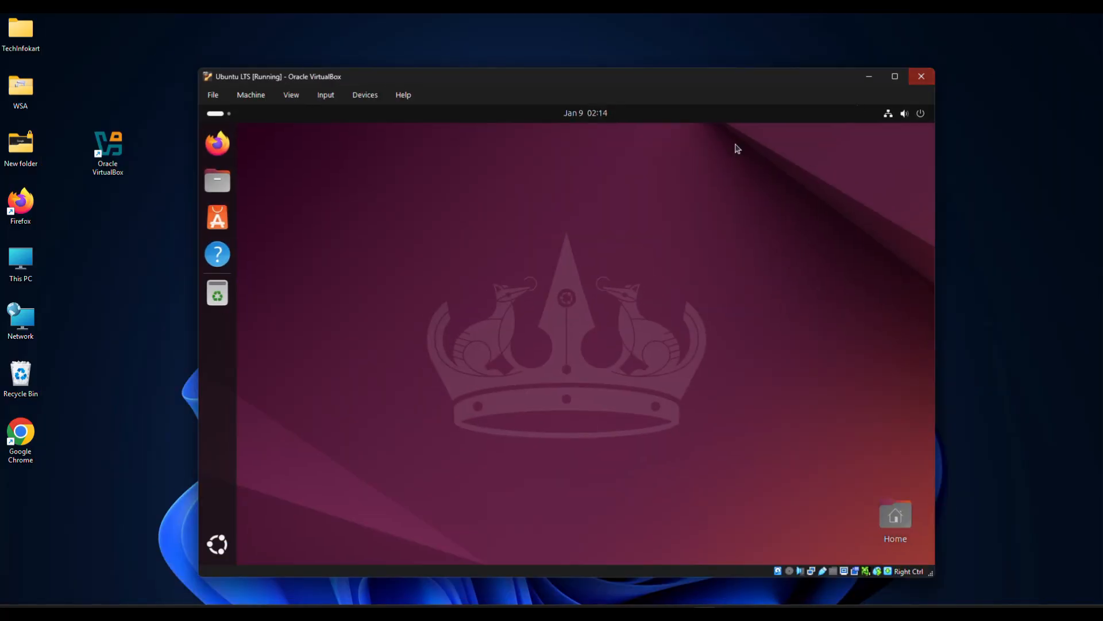
{"action": "left_click", "coordinate": [491, 28]}
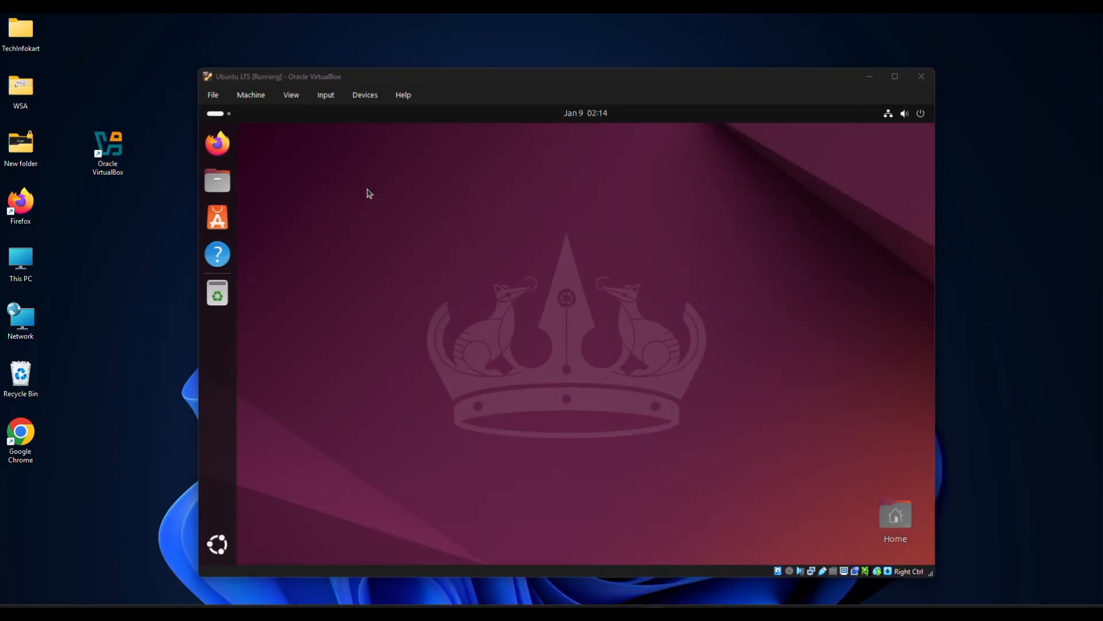
{"action": "left_click", "coordinate": [290, 96]}
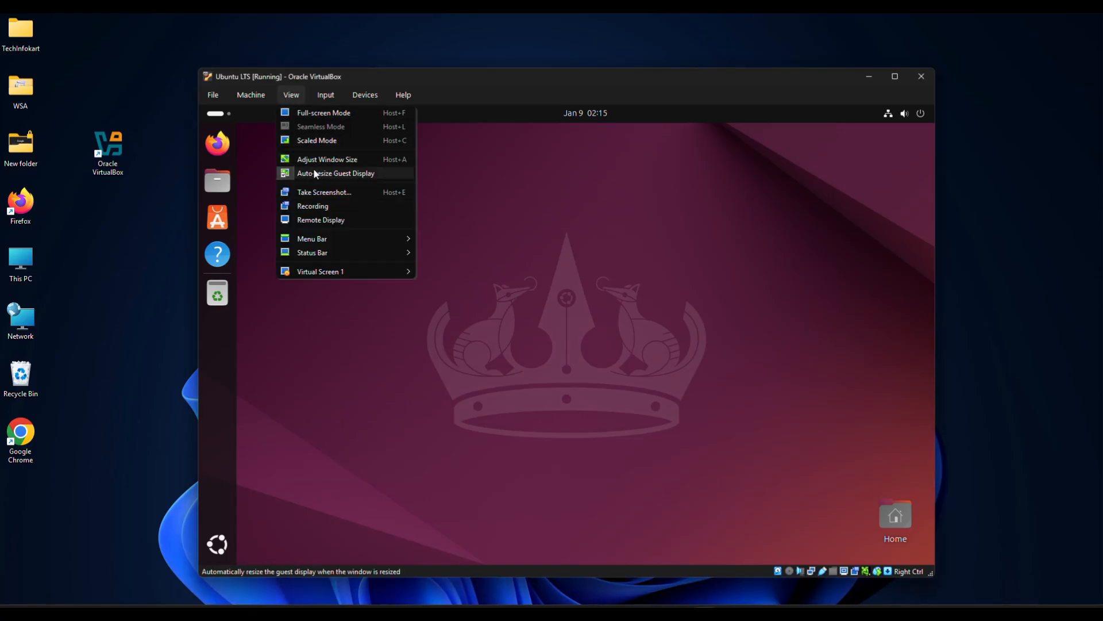
{"action": "left_click", "coordinate": [323, 114]}
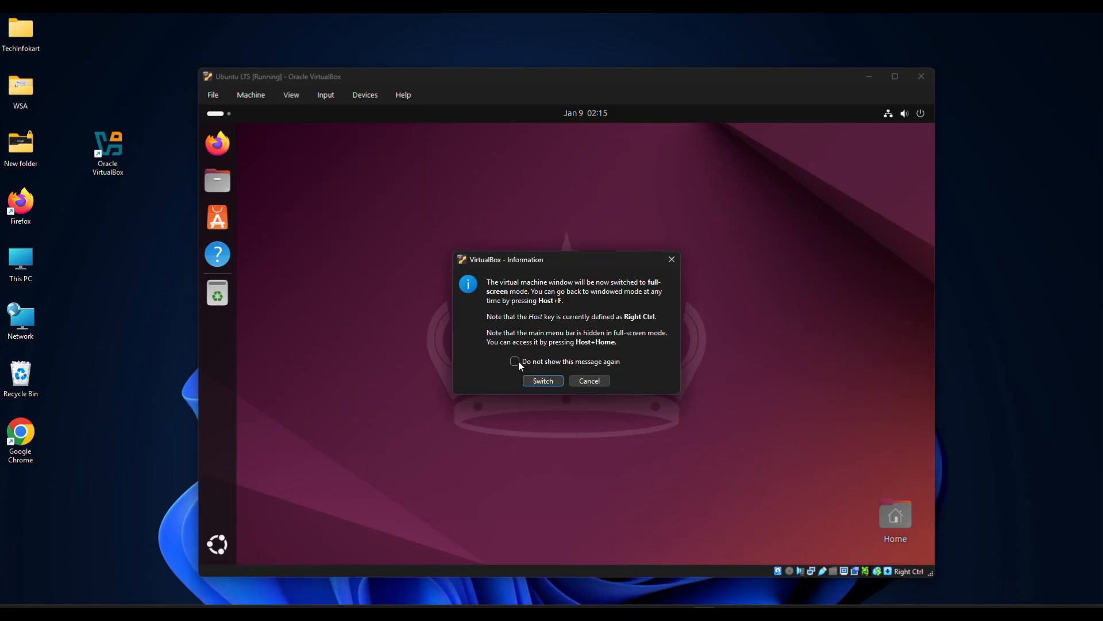
{"action": "left_click", "coordinate": [542, 380]}
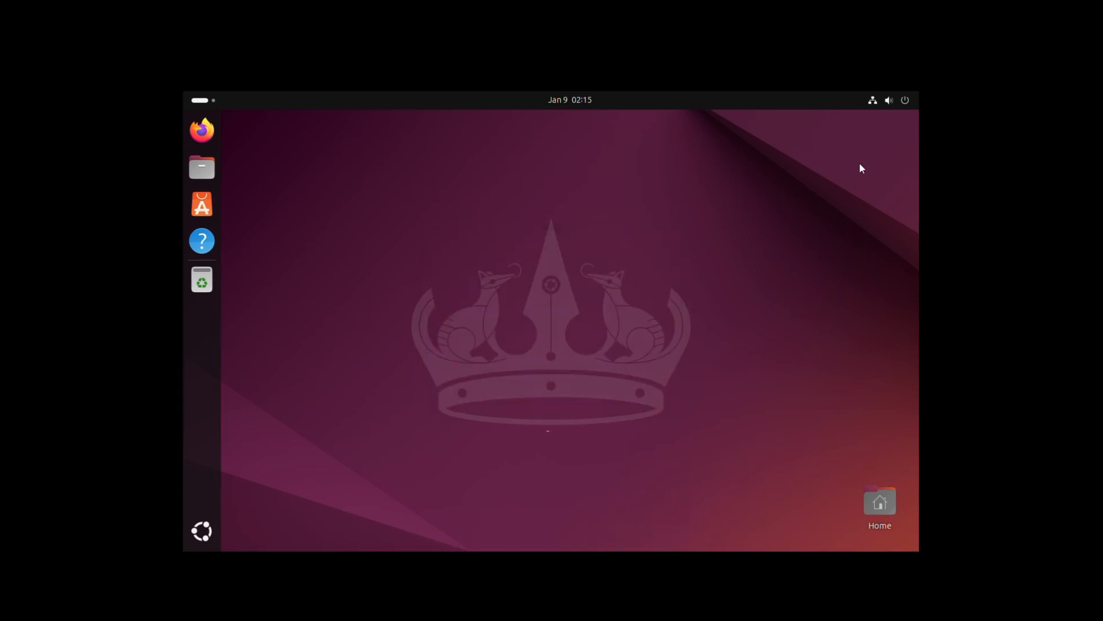